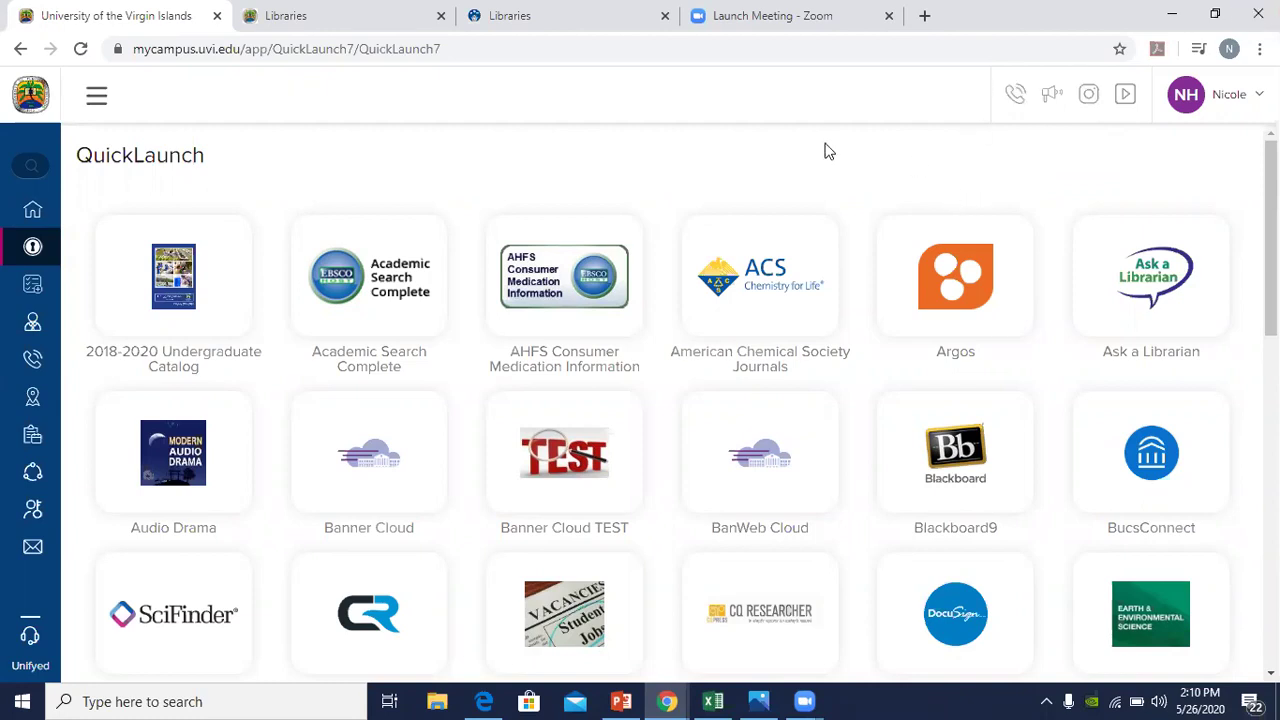
# Step: Open the Opposing Viewpoints database from the QuickLaunch resources
pyautogui.scroll(-9, 826, 150)
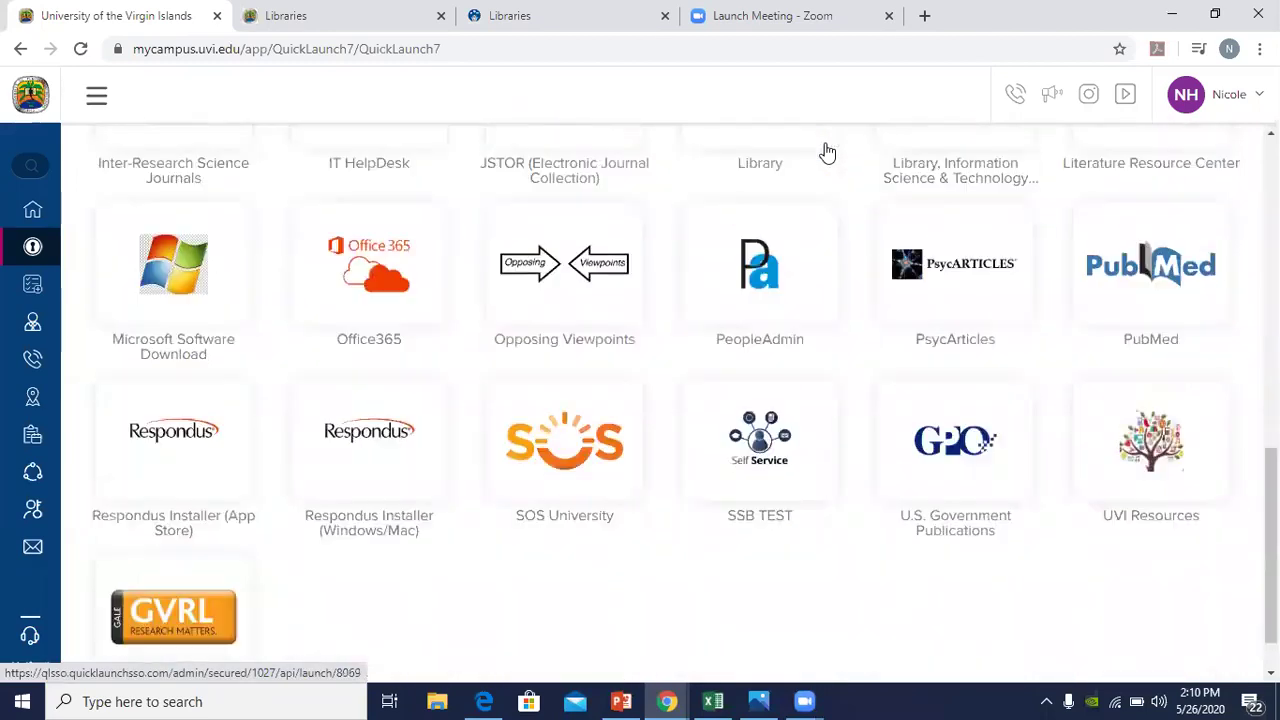
pyautogui.click(601, 258)
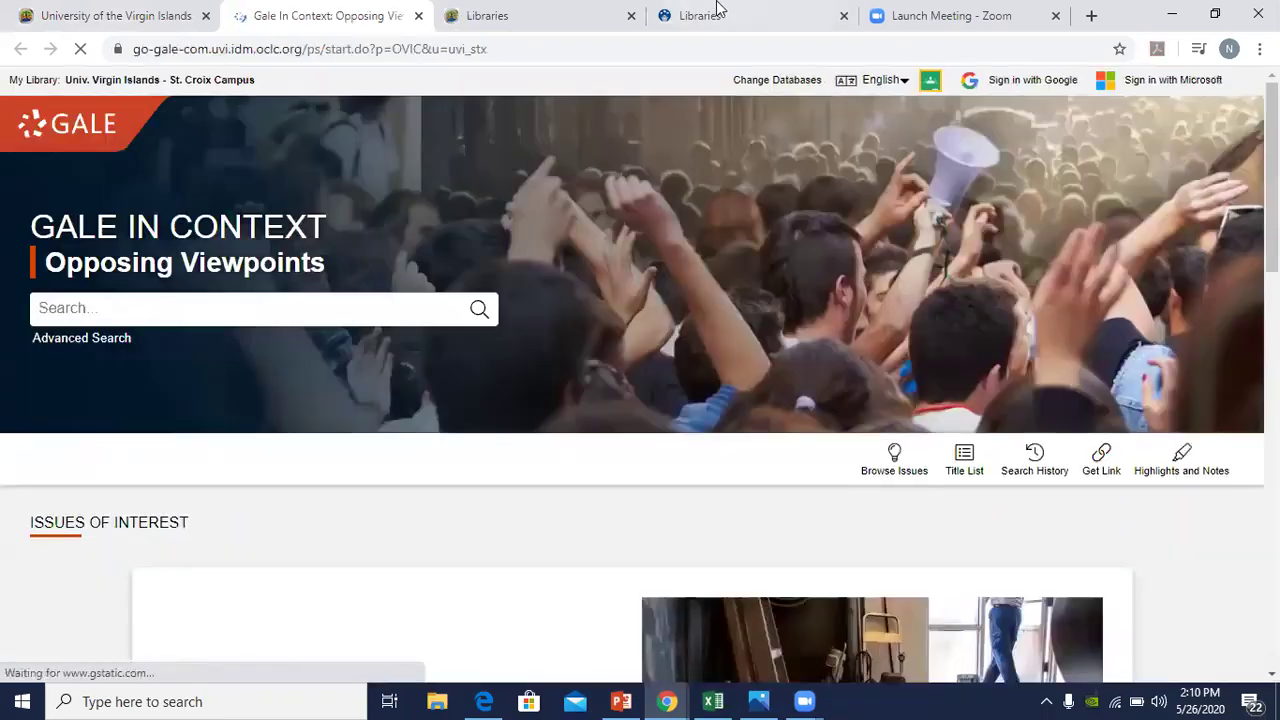
# Step: Switch to the university Libraries site and open Opposing Viewpoints from its Research Databases list
pyautogui.click(743, 11)
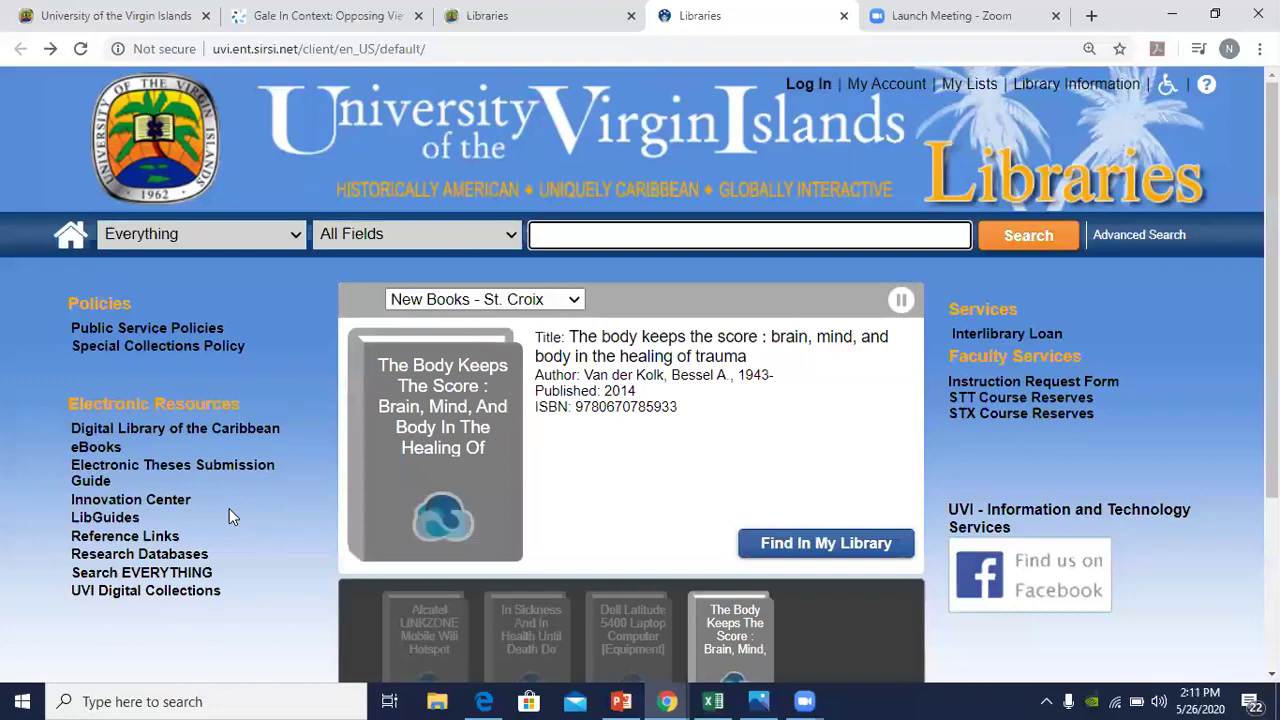
pyautogui.click(157, 556)
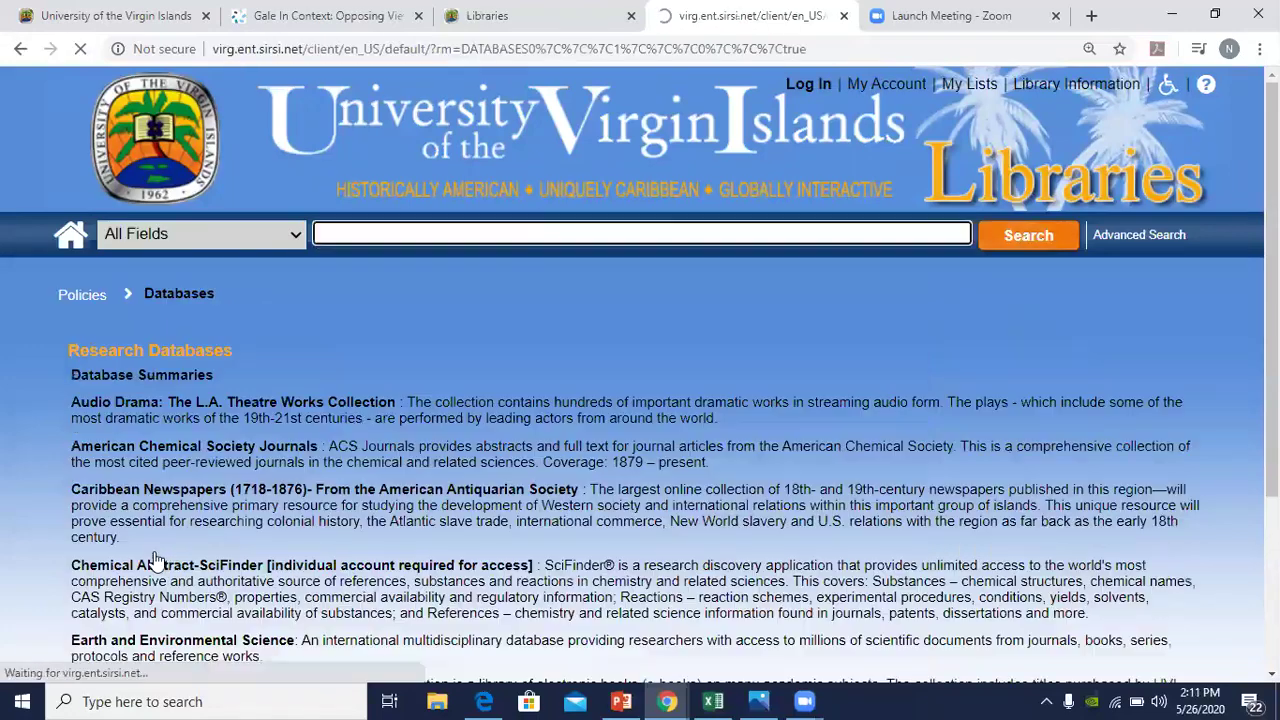
pyautogui.scroll(-3, 157, 562)
pyautogui.scroll(-3, 157, 562)
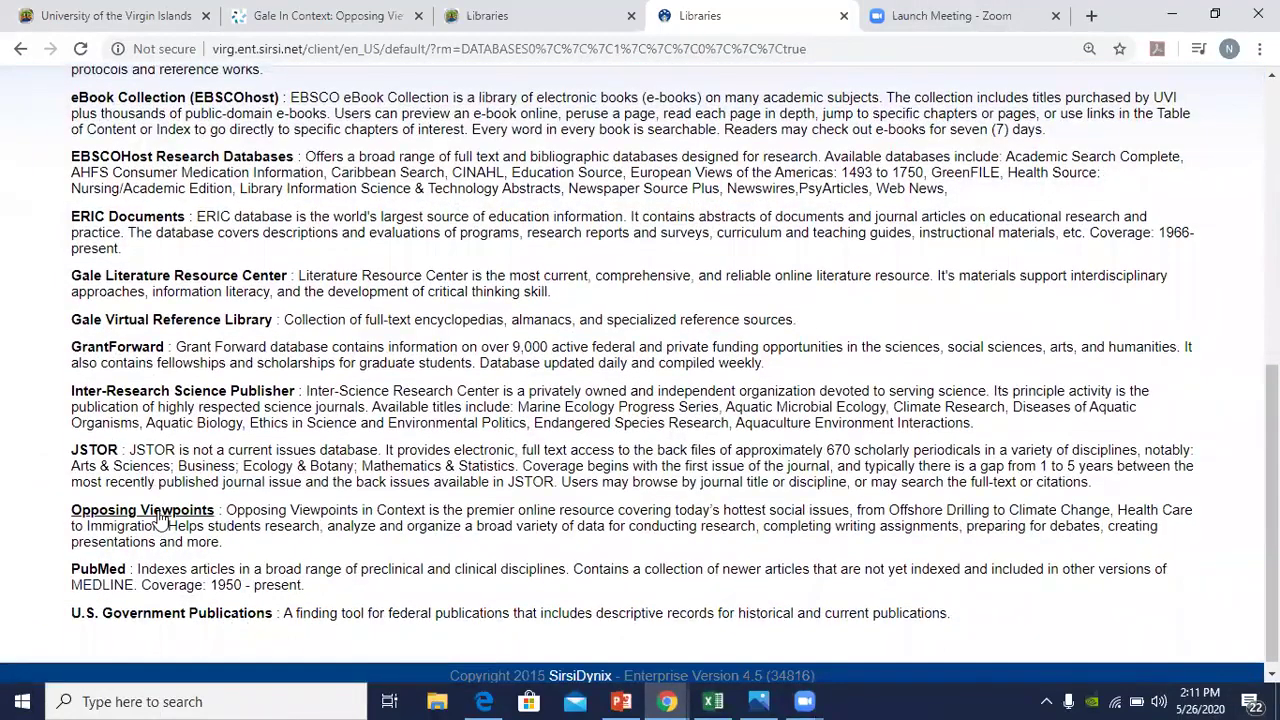
pyautogui.click(158, 512)
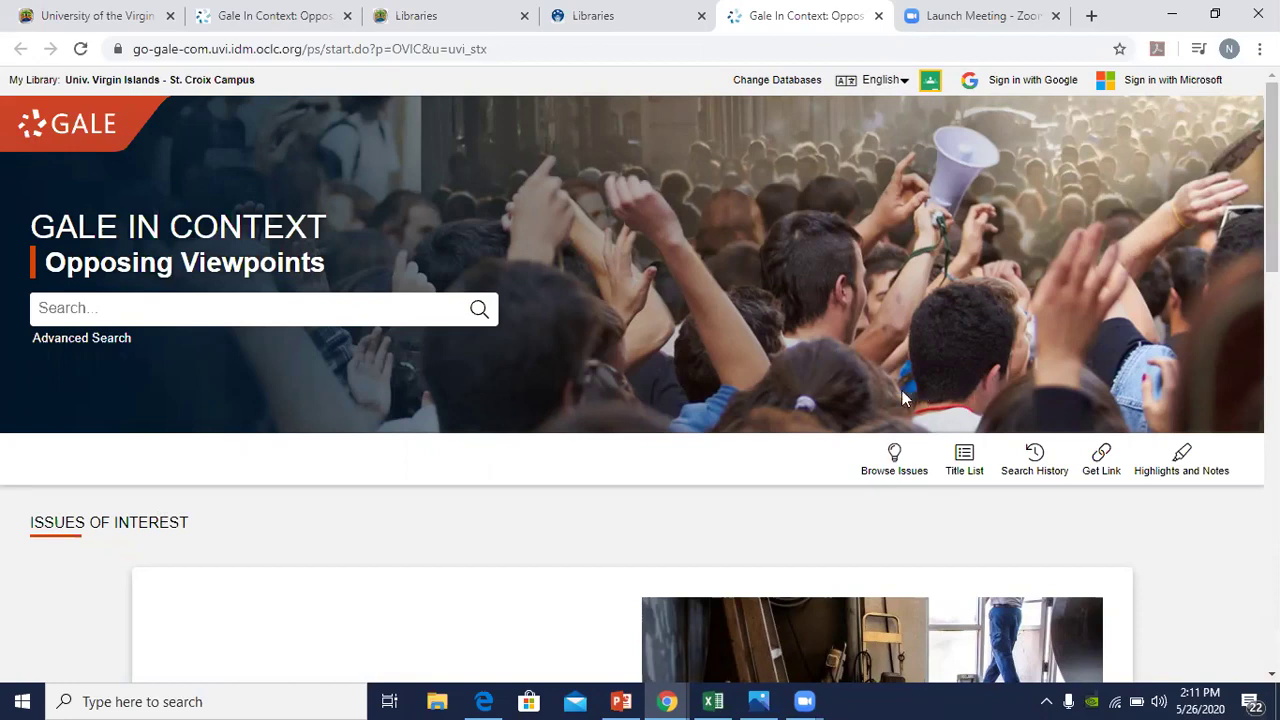
# Step: Open the Browse Issues page and look through the alphabetical list of topics
pyautogui.click(894, 459)
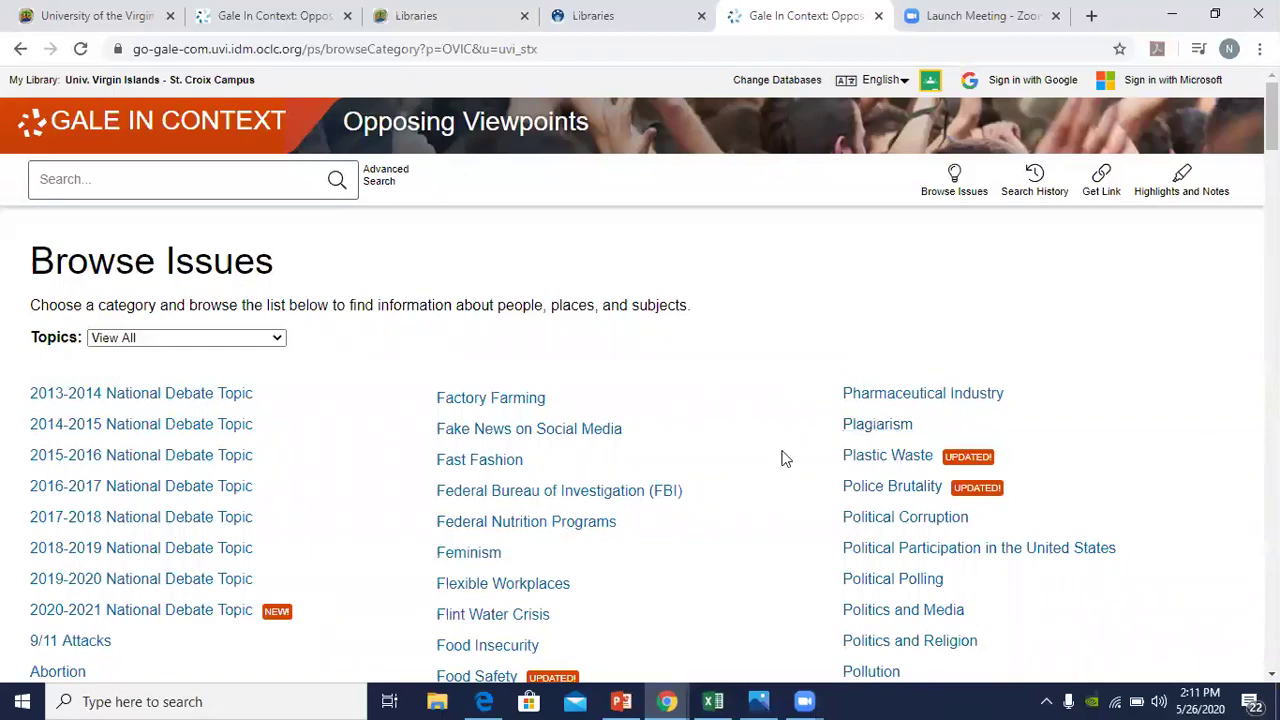
pyautogui.scroll(-3, 744, 523)
pyautogui.scroll(-6, 744, 530)
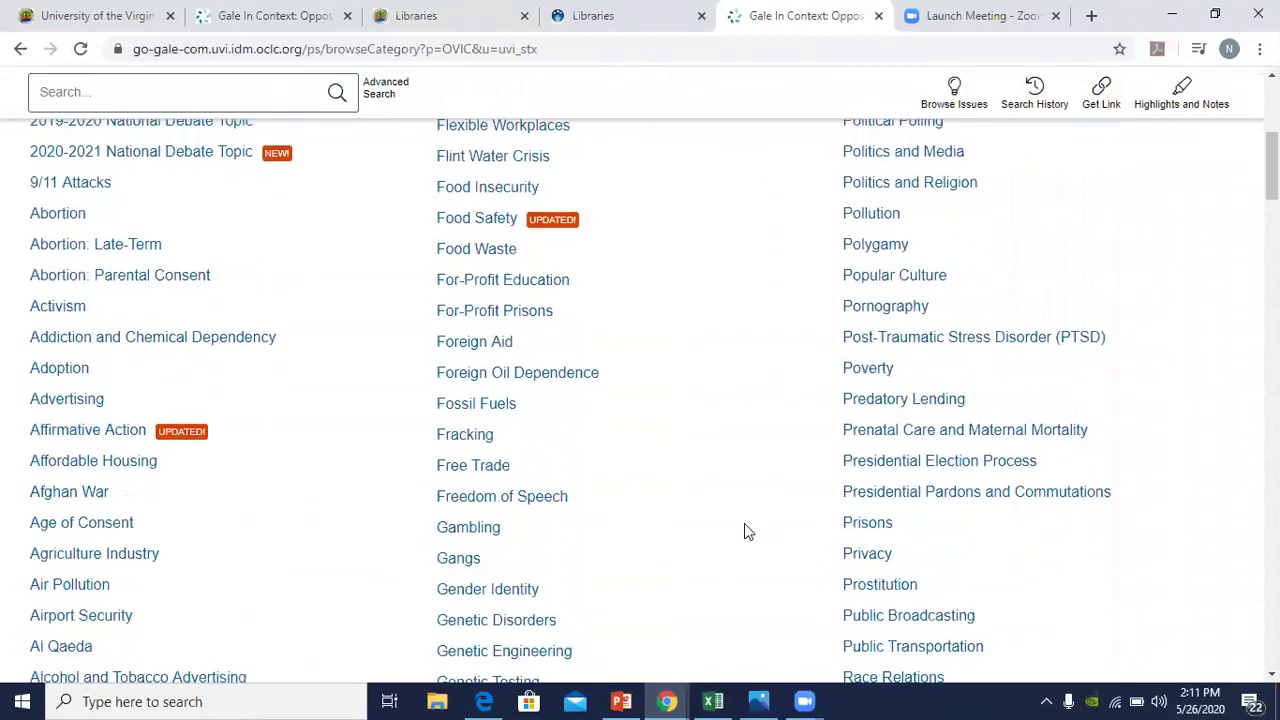
pyautogui.scroll(-4, 744, 530)
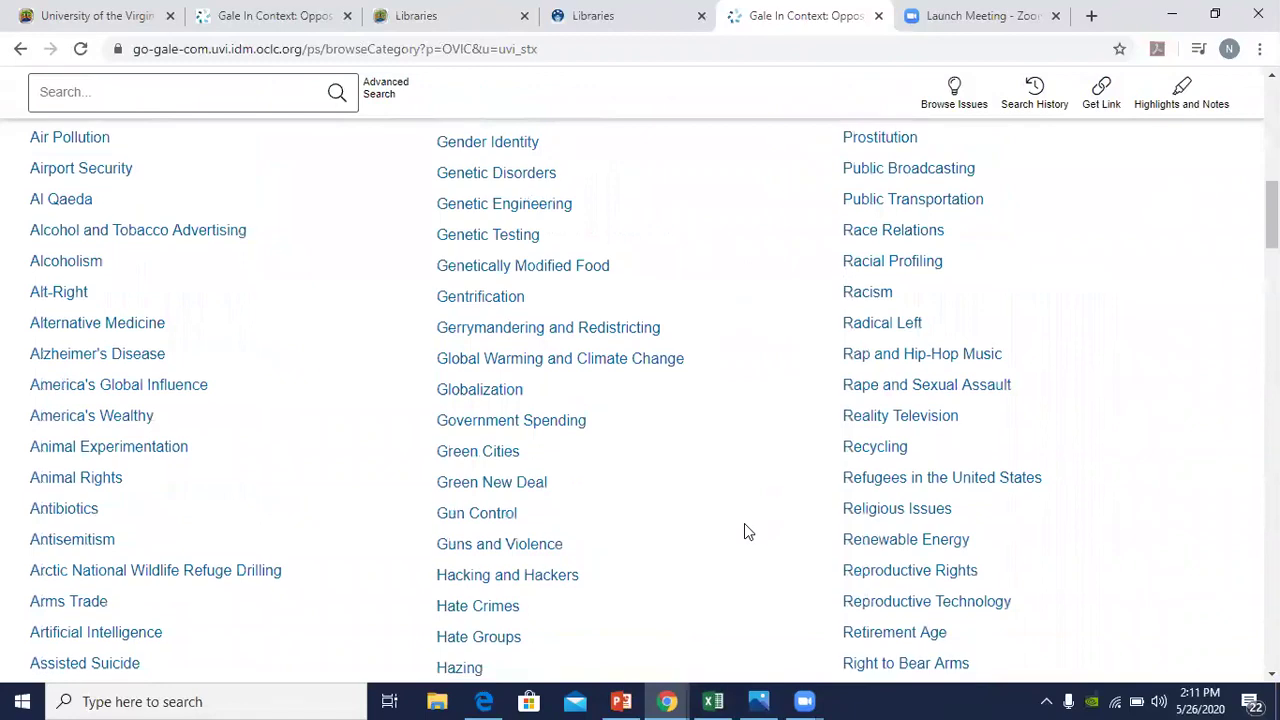
pyautogui.scroll(-1, 744, 531)
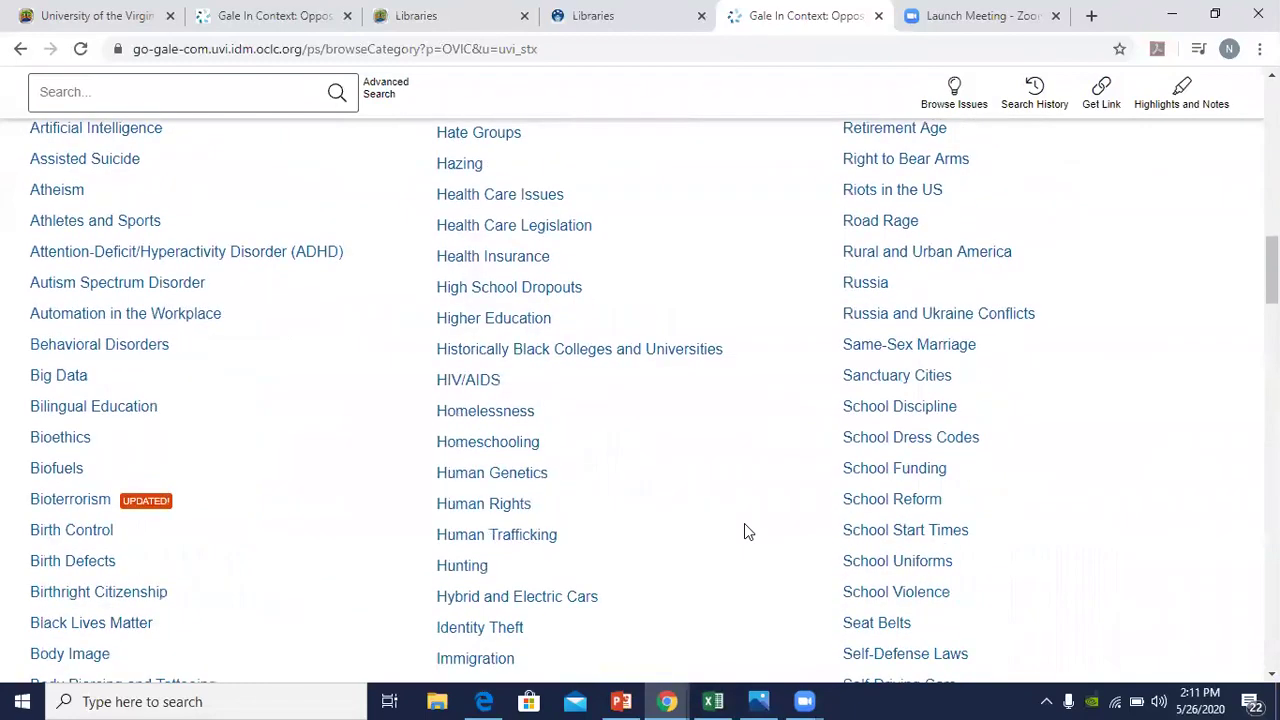
# Step: Open Advanced Search and review the searchable field choices and the More Options limits
pyautogui.click(230, 87)
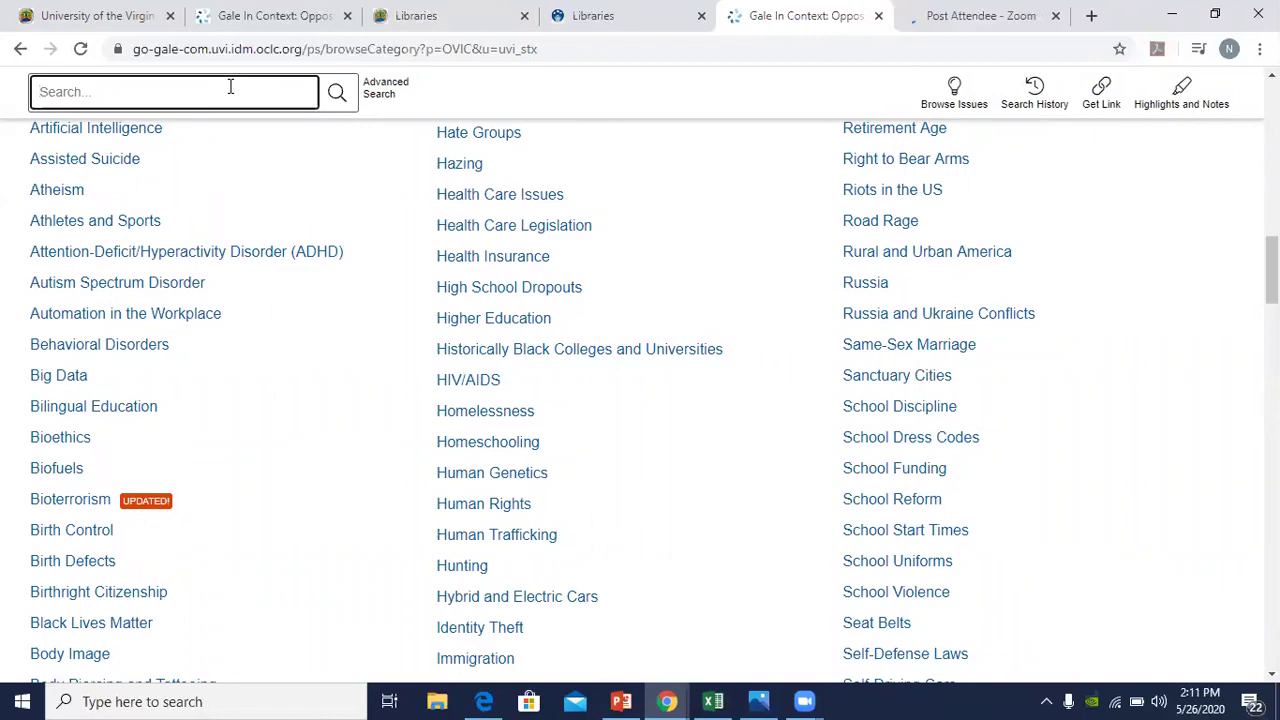
pyautogui.click(378, 100)
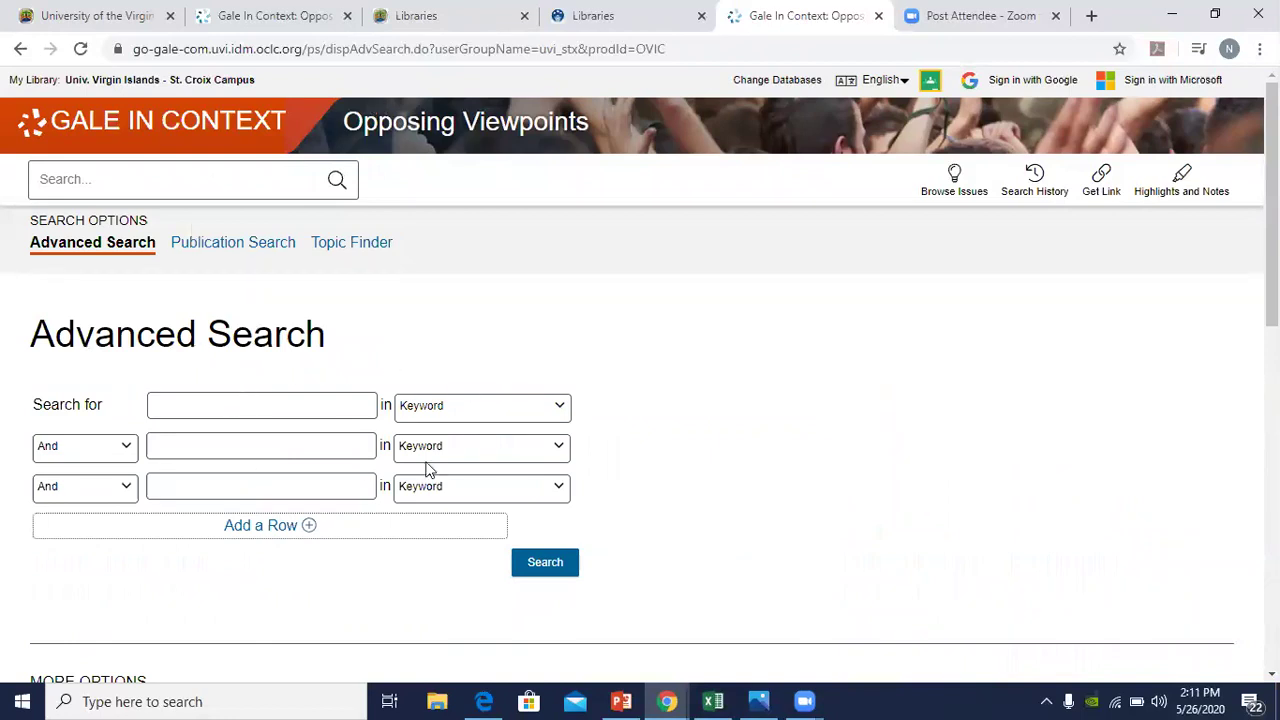
pyautogui.click(559, 410)
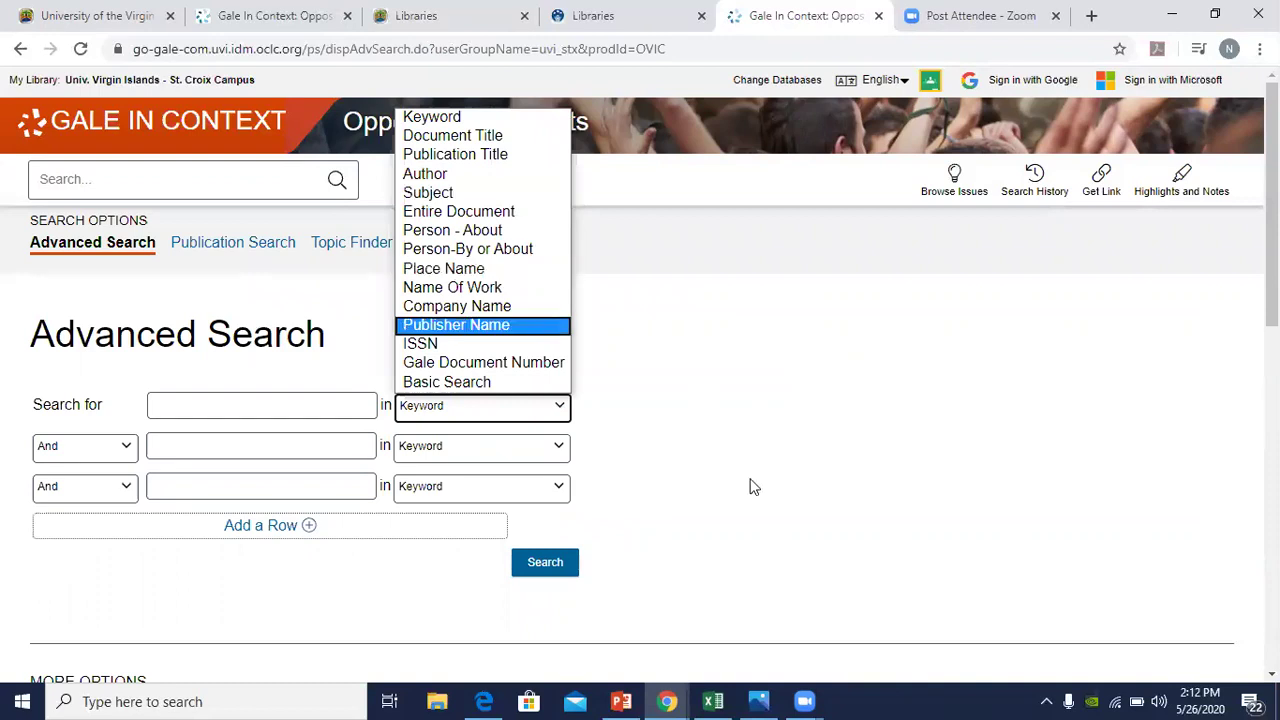
pyautogui.scroll(-3, 752, 487)
pyautogui.scroll(-2, 752, 487)
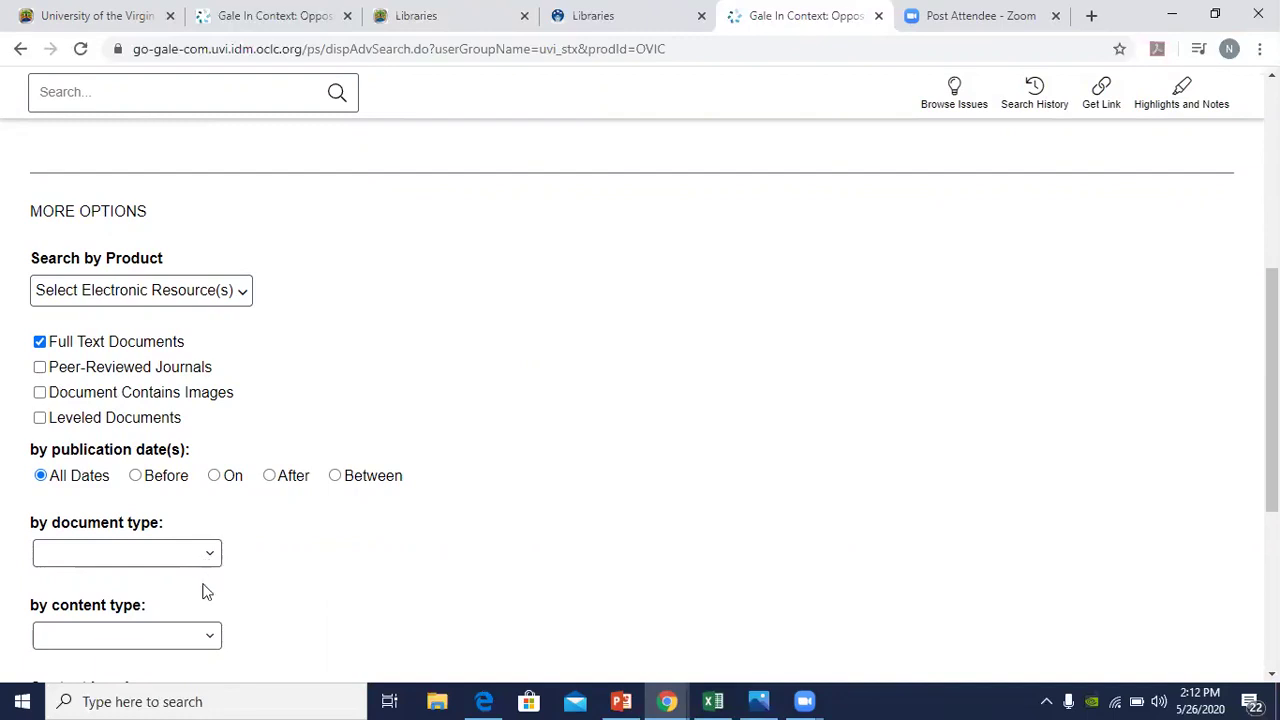
pyautogui.scroll(-4, 315, 591)
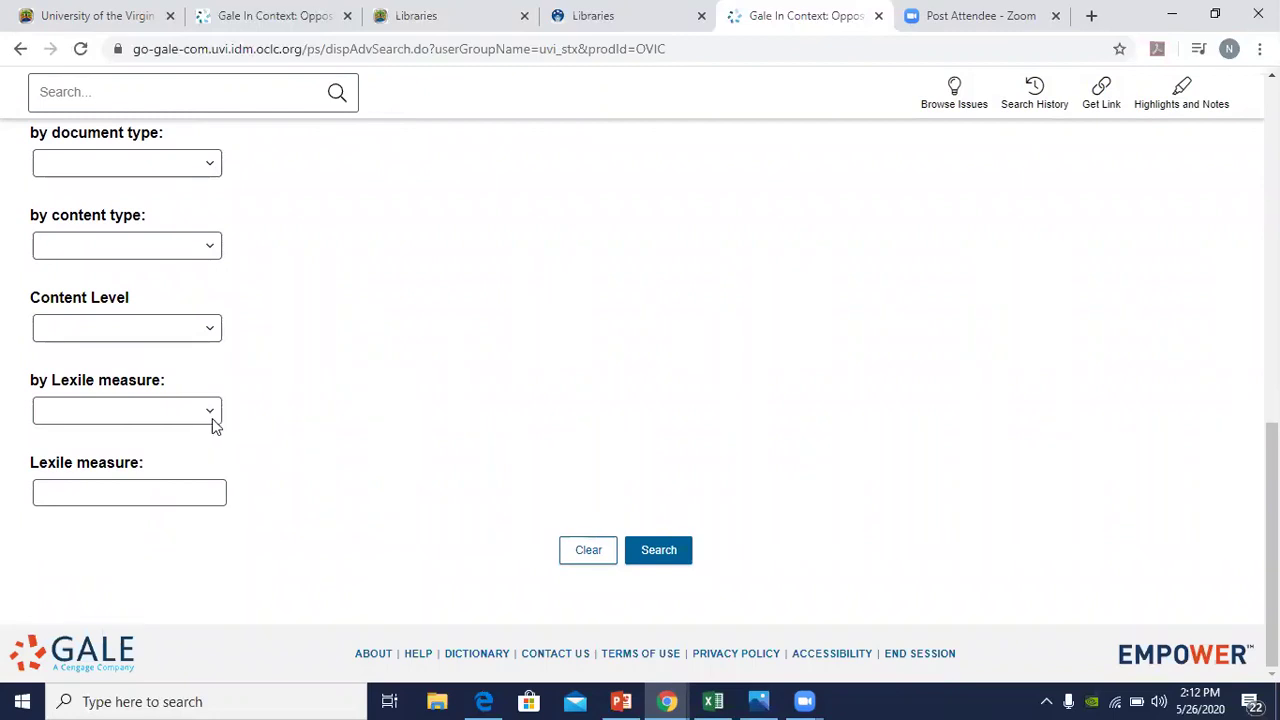
# Step: Show the available Lexile measure ranges and look back over the other advanced search limits
pyautogui.click(211, 419)
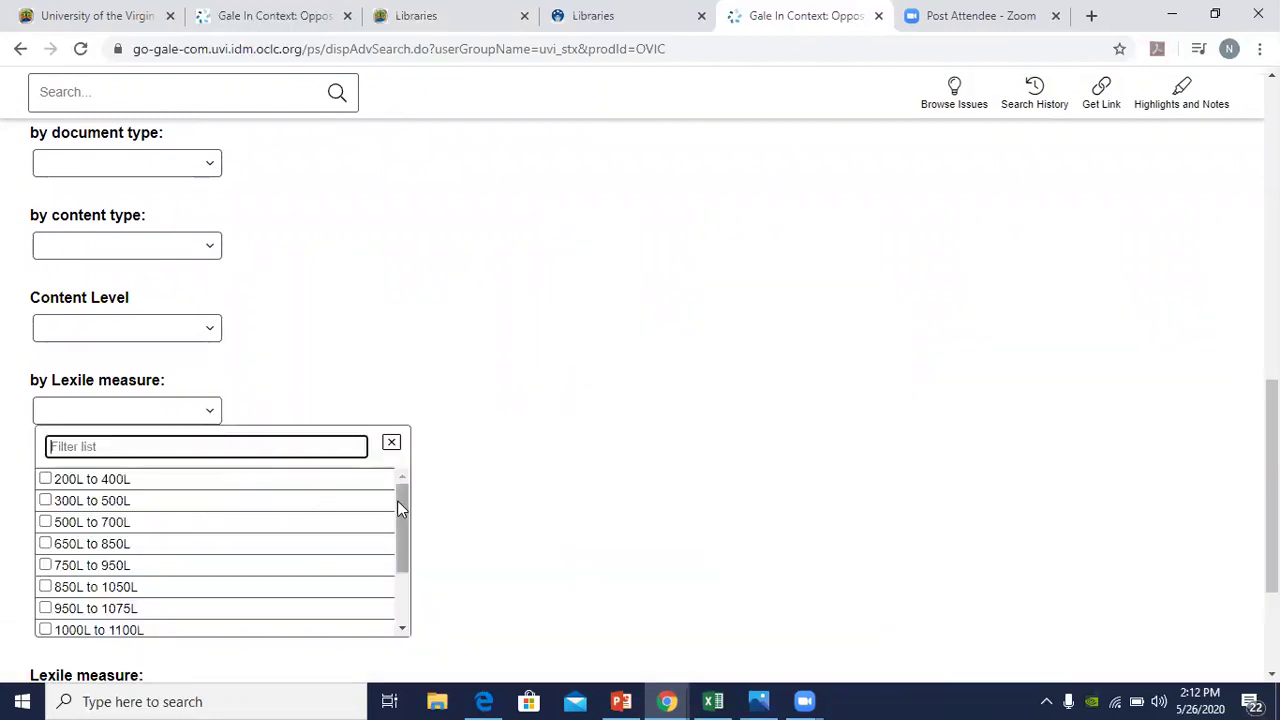
pyautogui.moveTo(399, 502)
pyautogui.mouseDown()
pyautogui.moveTo(399, 587)
pyautogui.moveTo(399, 499)
pyautogui.mouseUp()
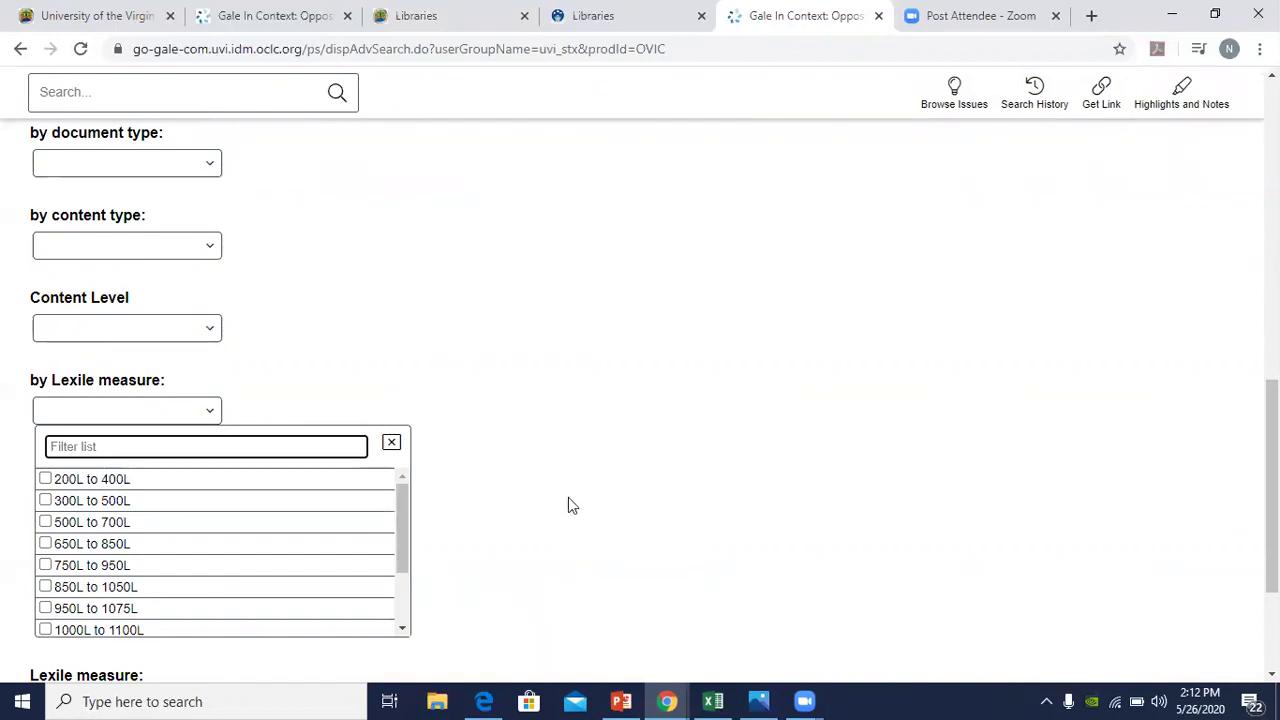
pyautogui.scroll(-1, 568, 499)
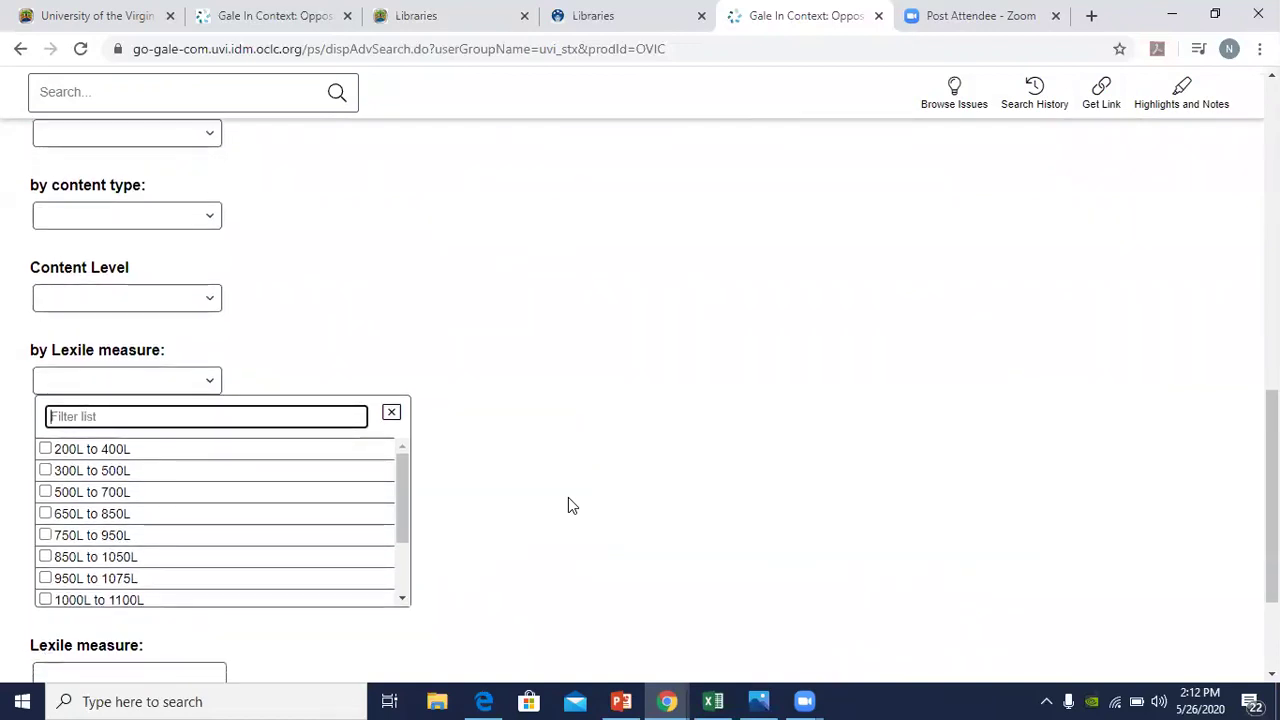
pyautogui.scroll(3, 568, 505)
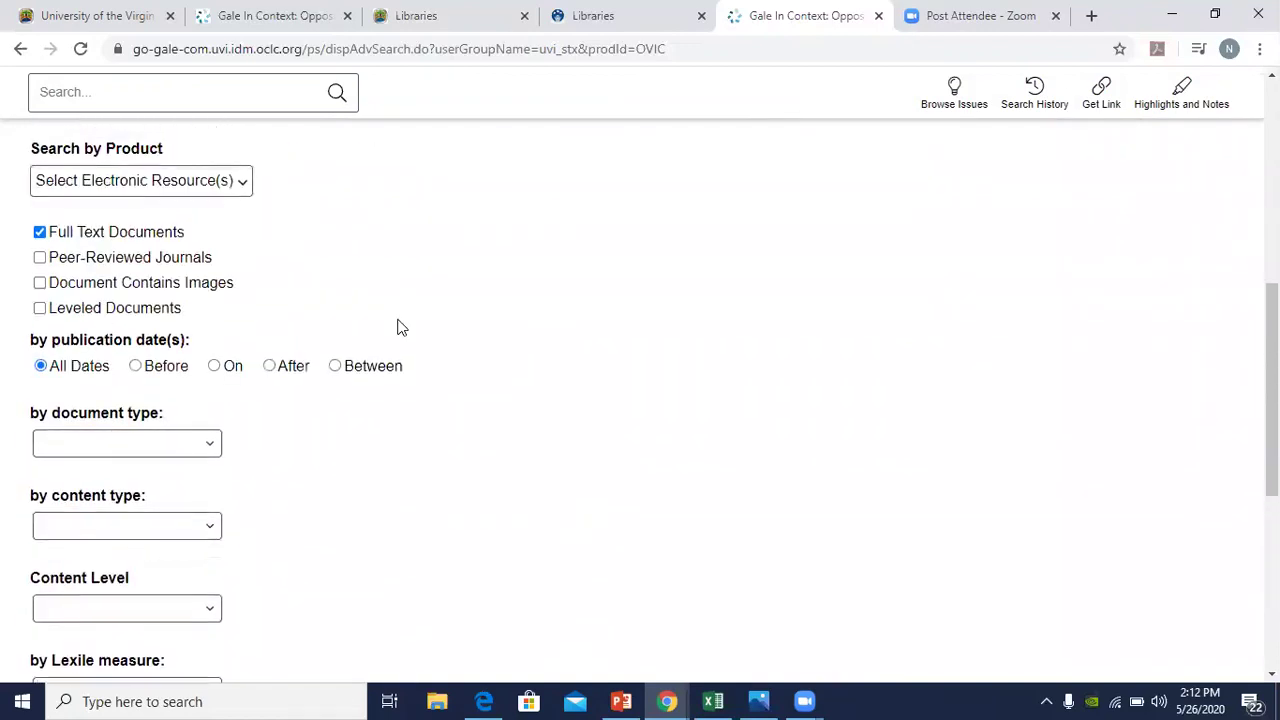
# Step: Return to the Browse Issues list and open the Infectious Diseases topic
pyautogui.click(18, 50)
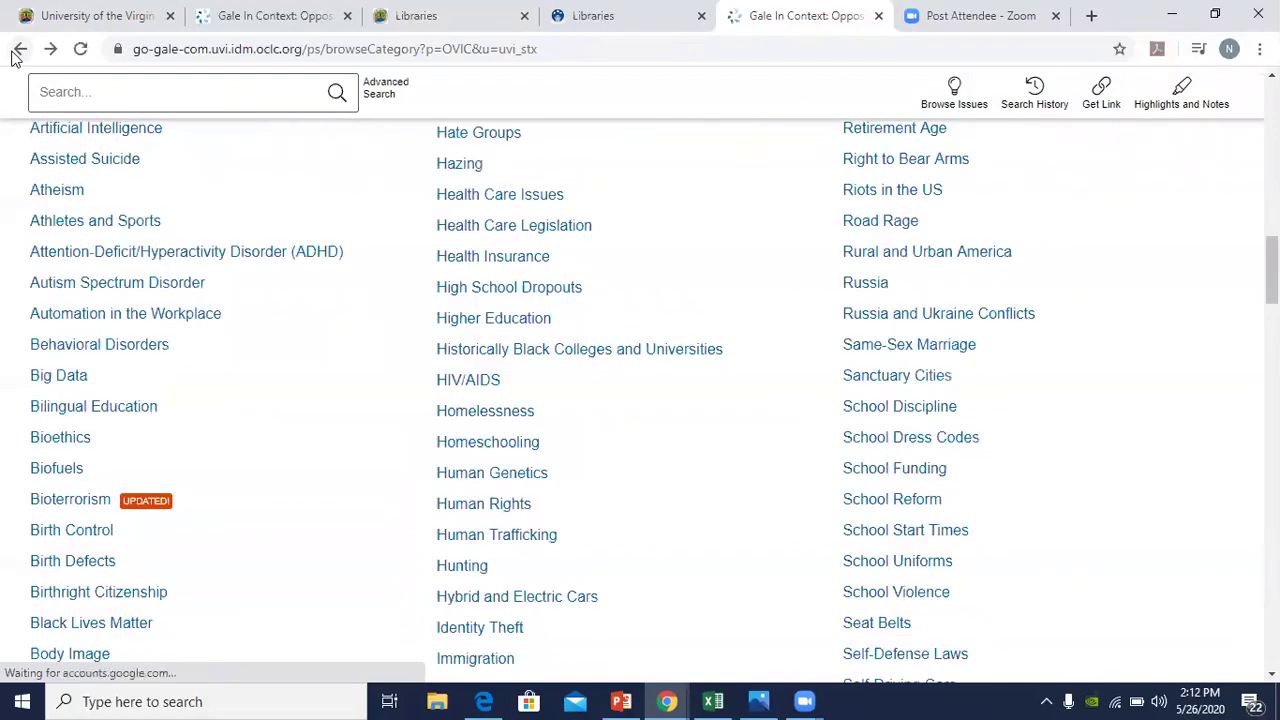
pyautogui.scroll(-3, 600, 377)
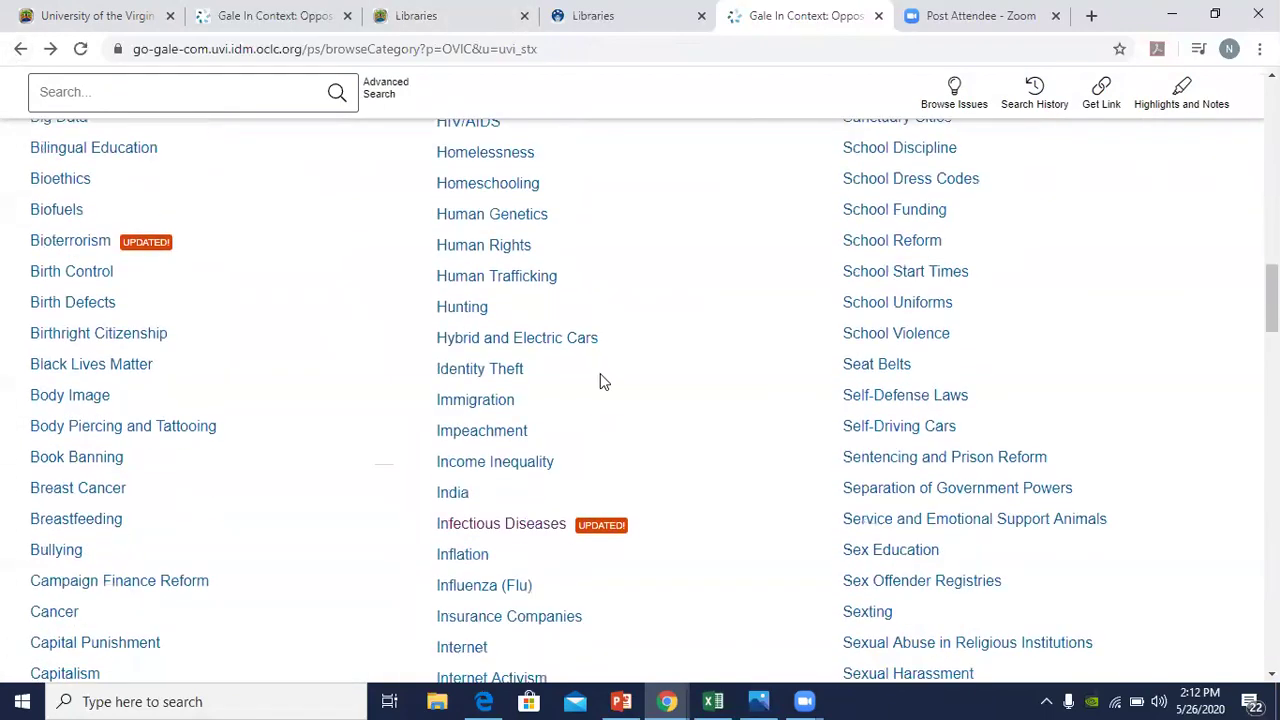
pyautogui.click(486, 527)
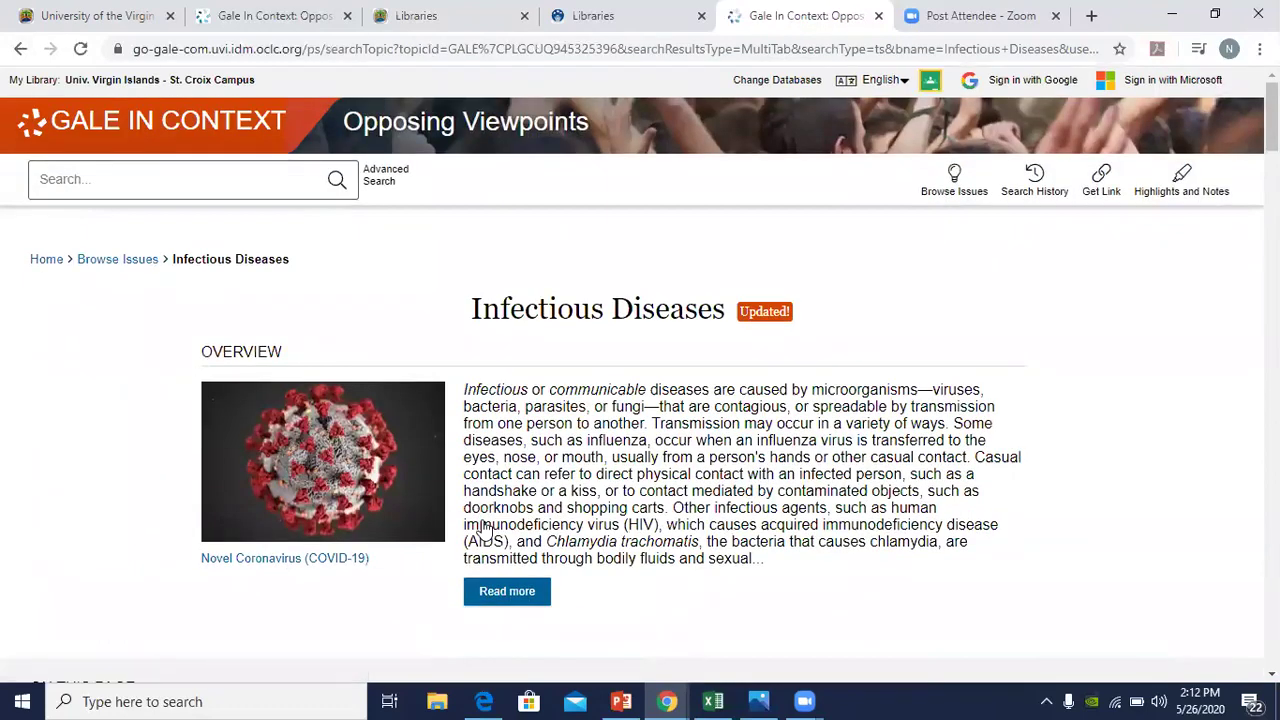
# Step: Review the content types on the Infectious Diseases page and open its Statistics results
pyautogui.moveTo(641, 698)
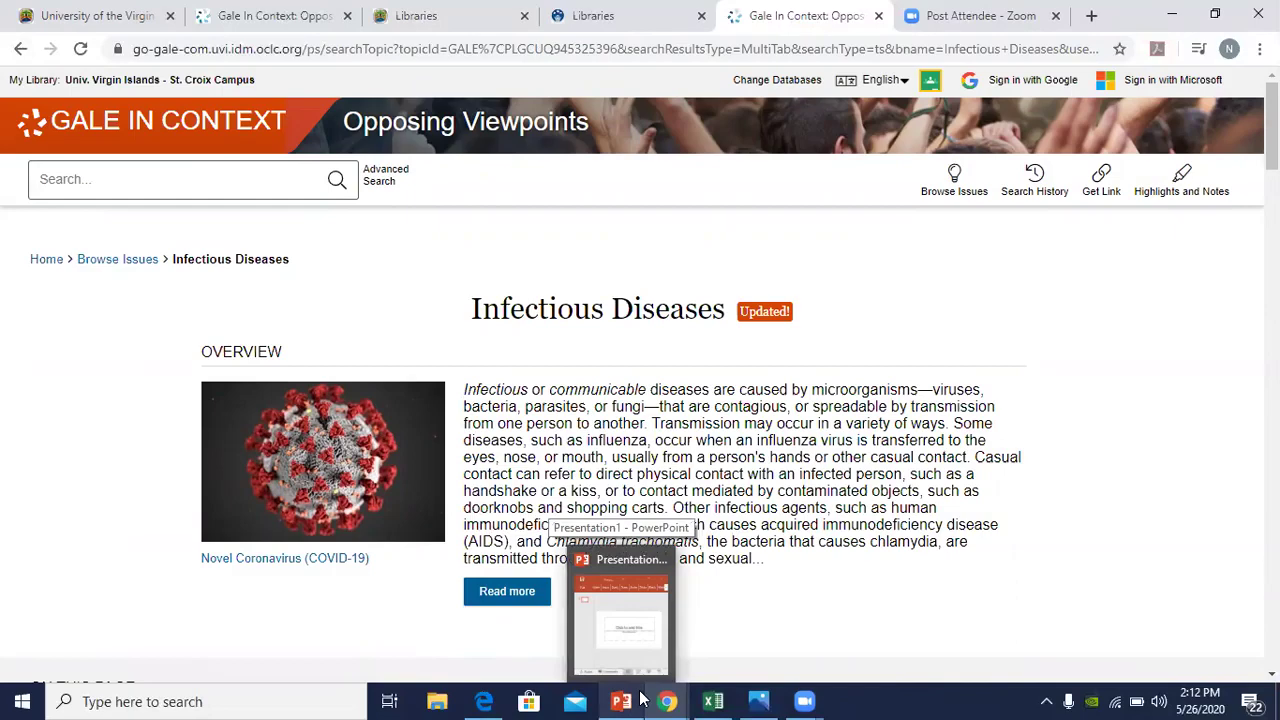
pyautogui.scroll(-3, 866, 568)
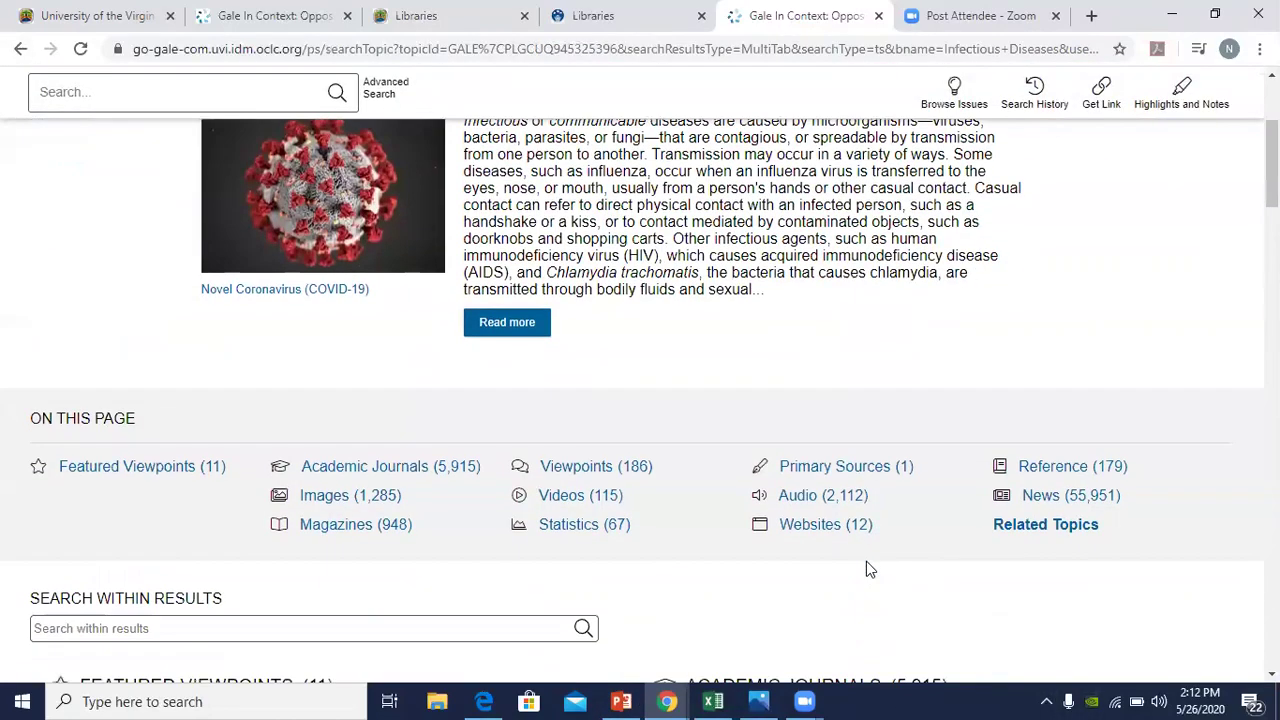
pyautogui.scroll(-1, 866, 561)
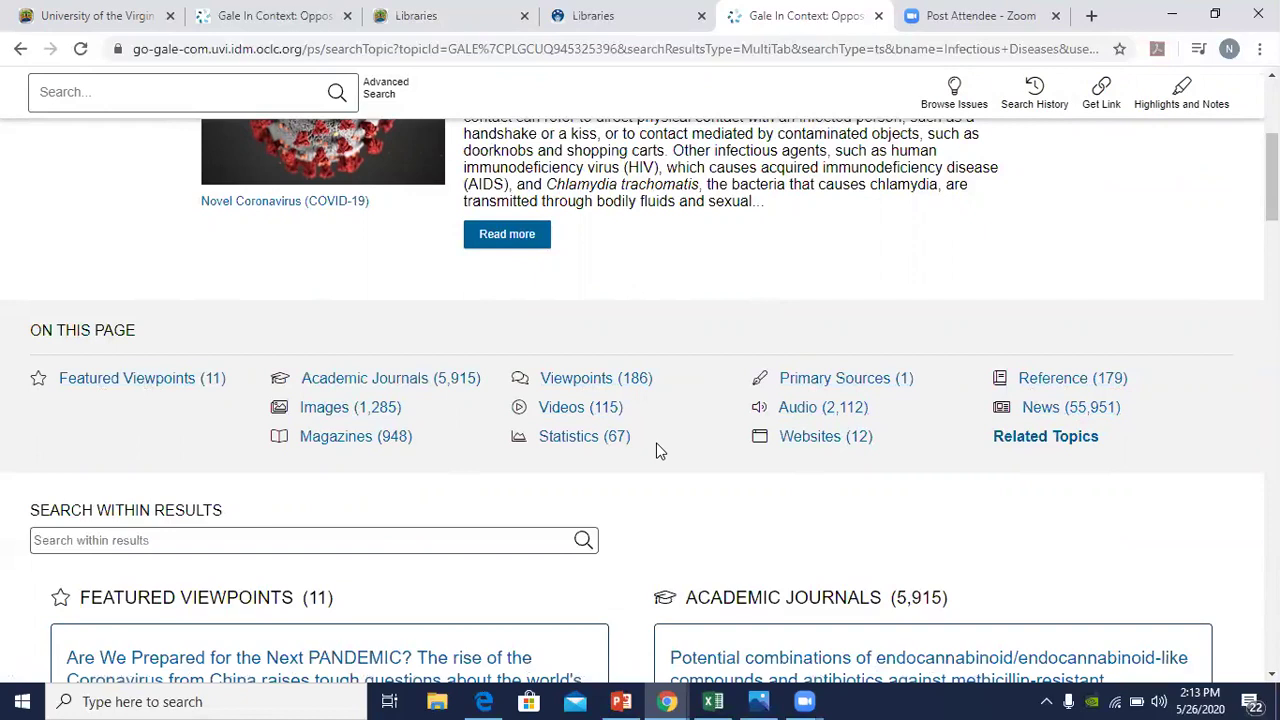
pyautogui.click(573, 440)
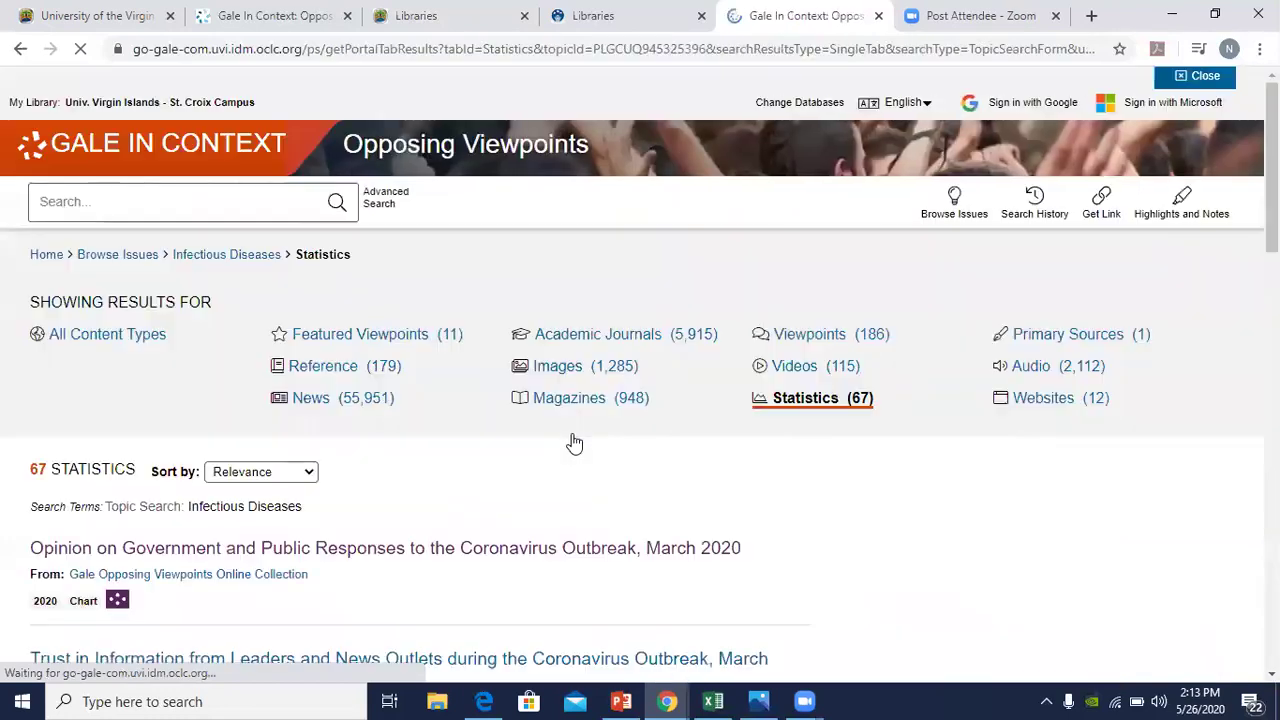
pyautogui.scroll(-1, 575, 443)
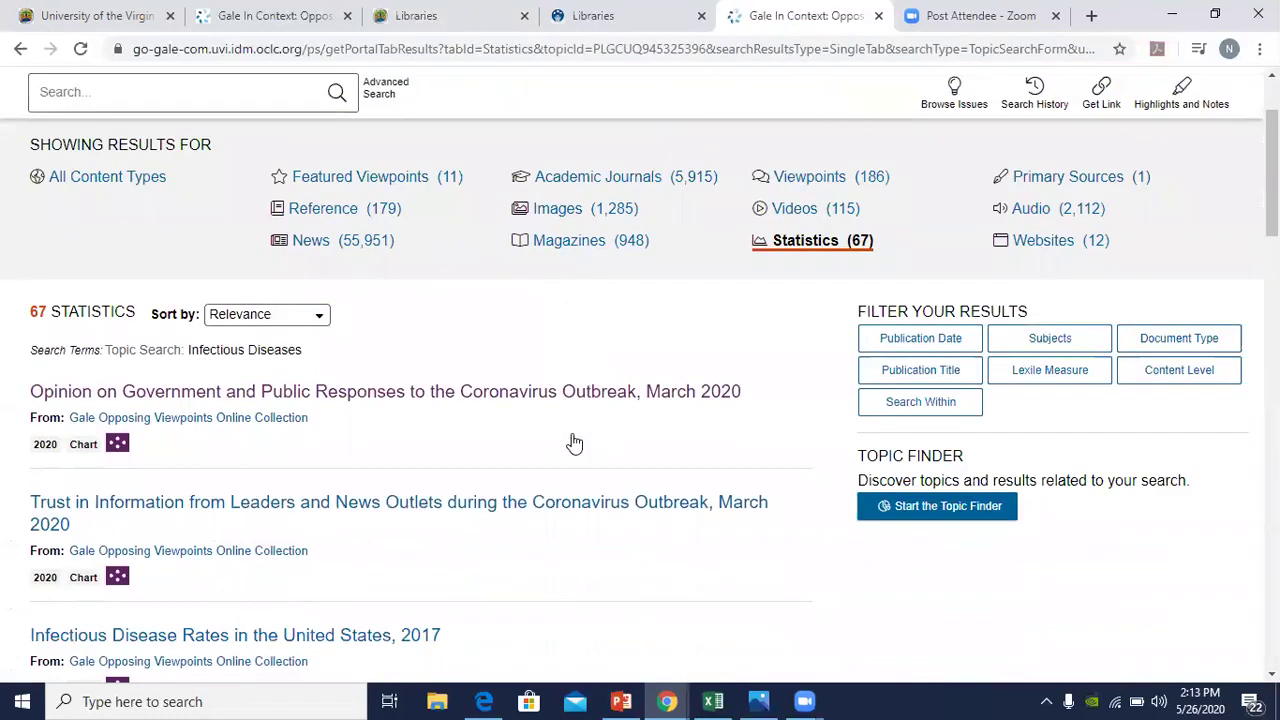
pyautogui.scroll(-1, 575, 440)
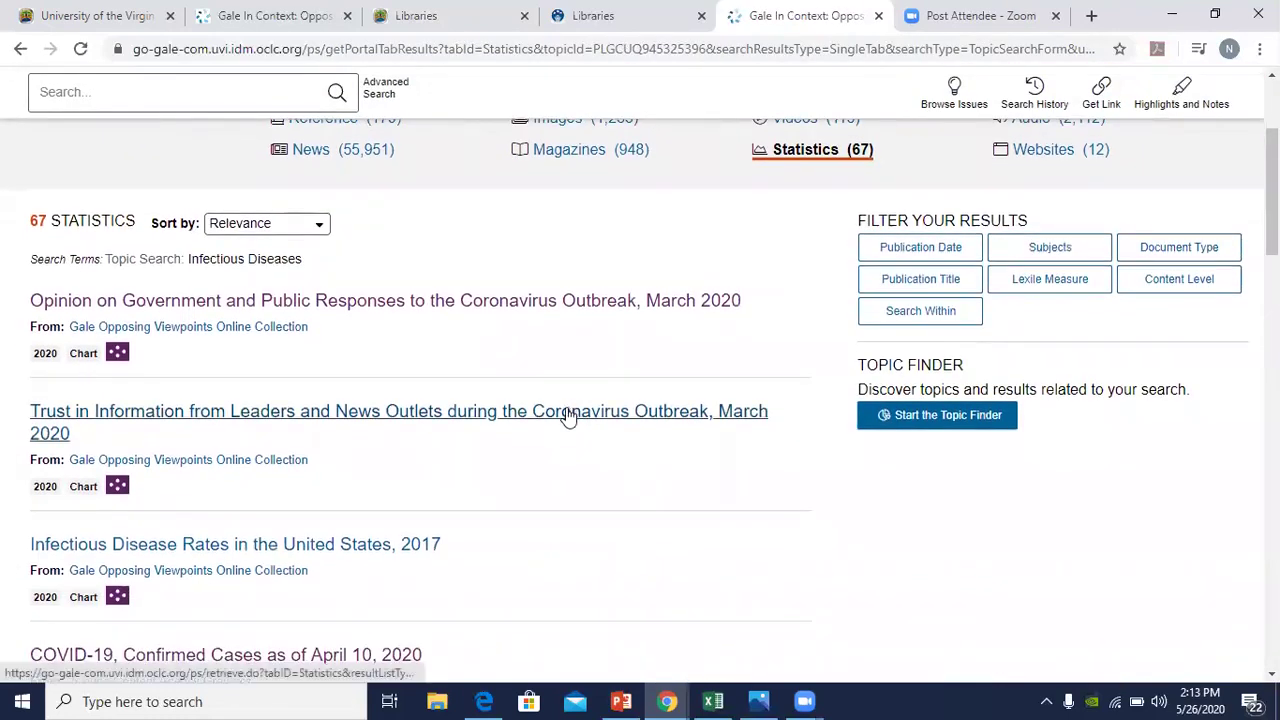
# Step: Open the chart "Trust in Information from Leaders and News Outlets during the Coronavirus Outbreak, March 2020" and examine its graphs
pyautogui.click(567, 415)
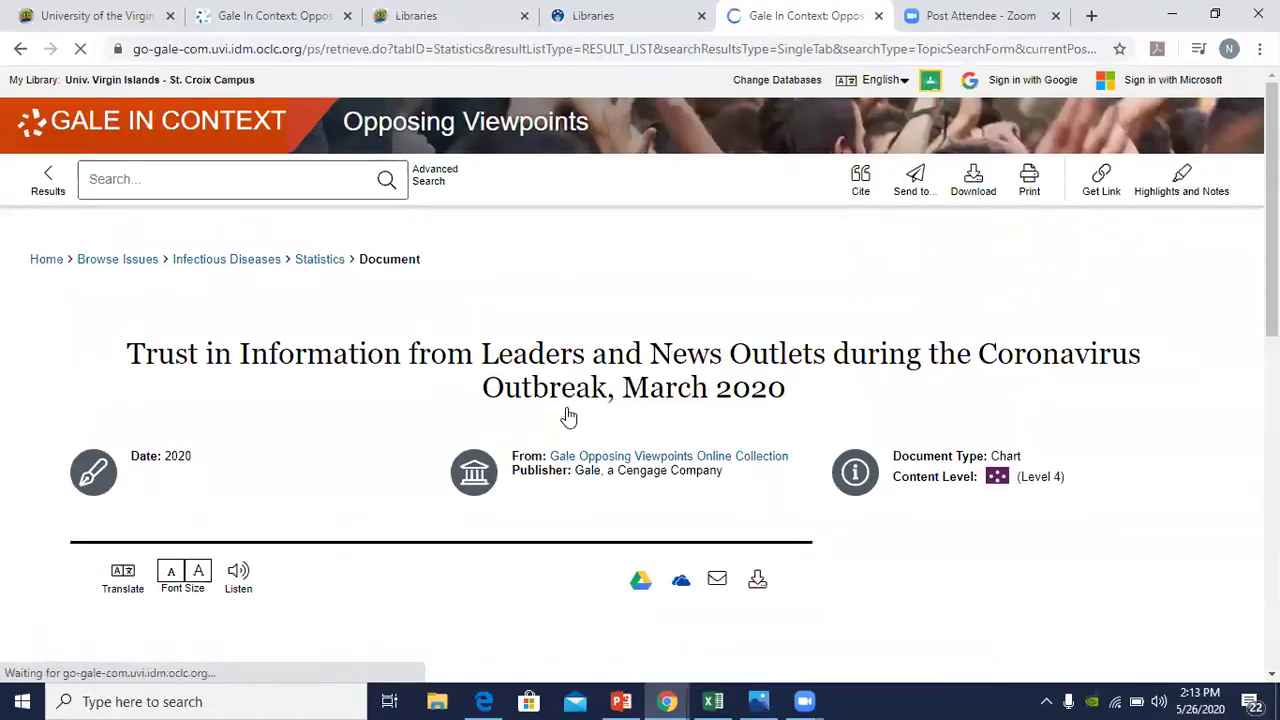
pyautogui.scroll(-2, 634, 537)
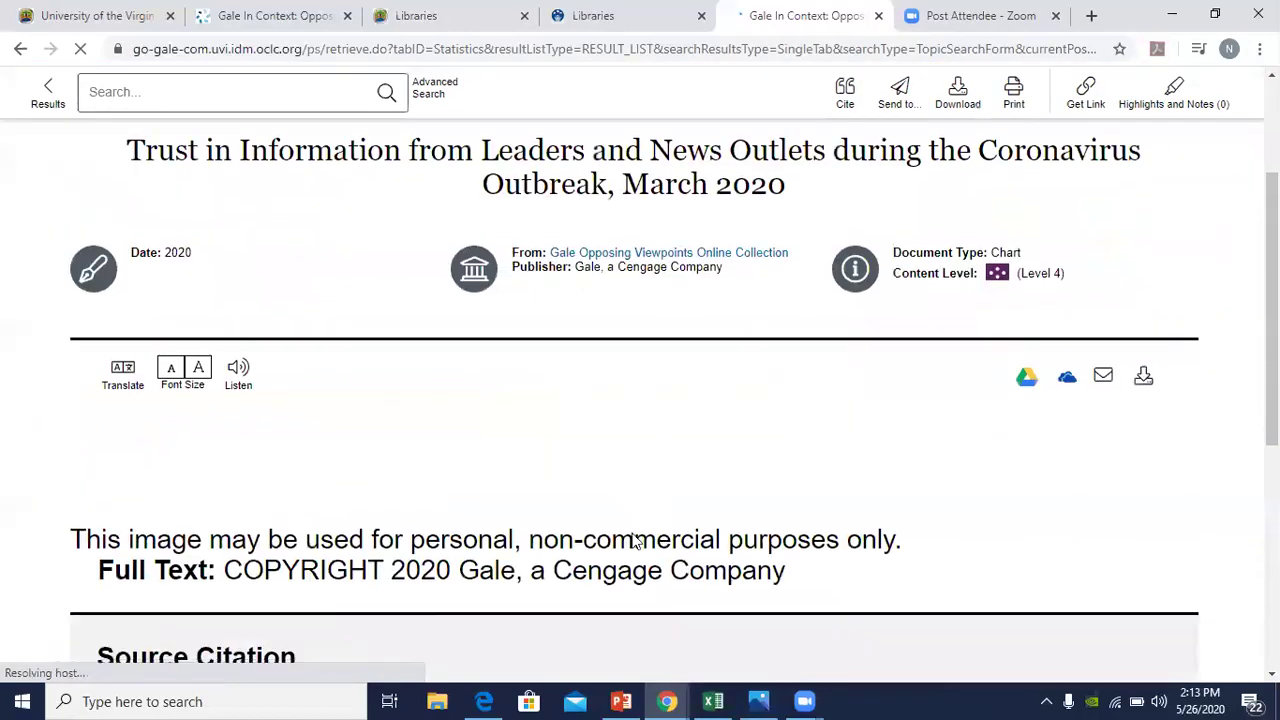
pyautogui.scroll(-3, 634, 540)
pyautogui.scroll(-3, 634, 540)
pyautogui.scroll(8, 634, 540)
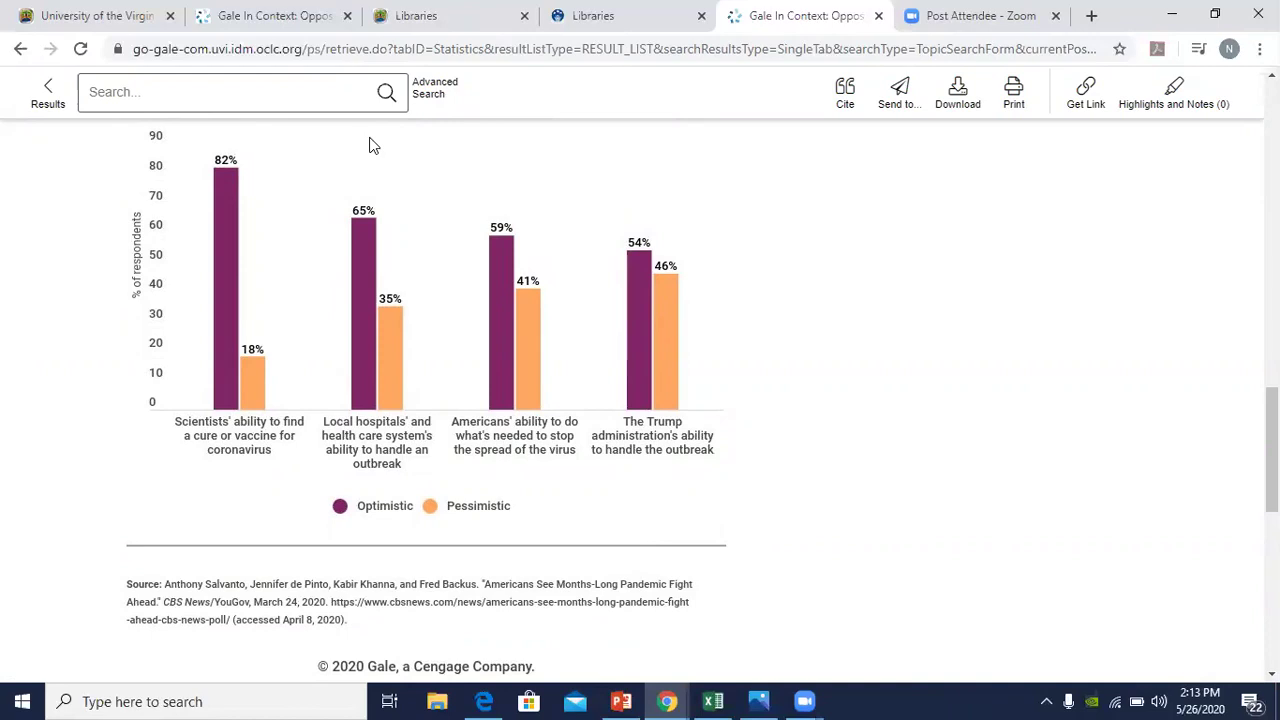
# Step: Go back to the Infectious Diseases topic page and look through its Featured Viewpoints, Academic Journals, Images and Reference sections
pyautogui.click(21, 50)
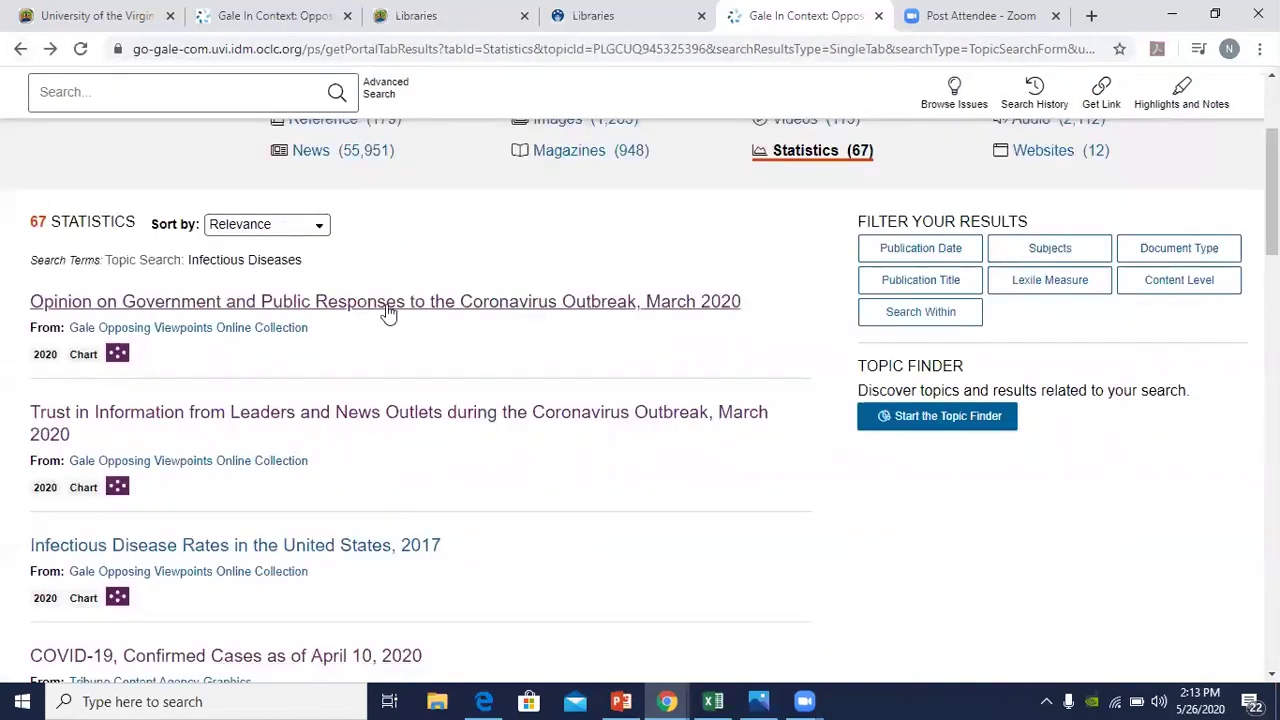
pyautogui.click(20, 52)
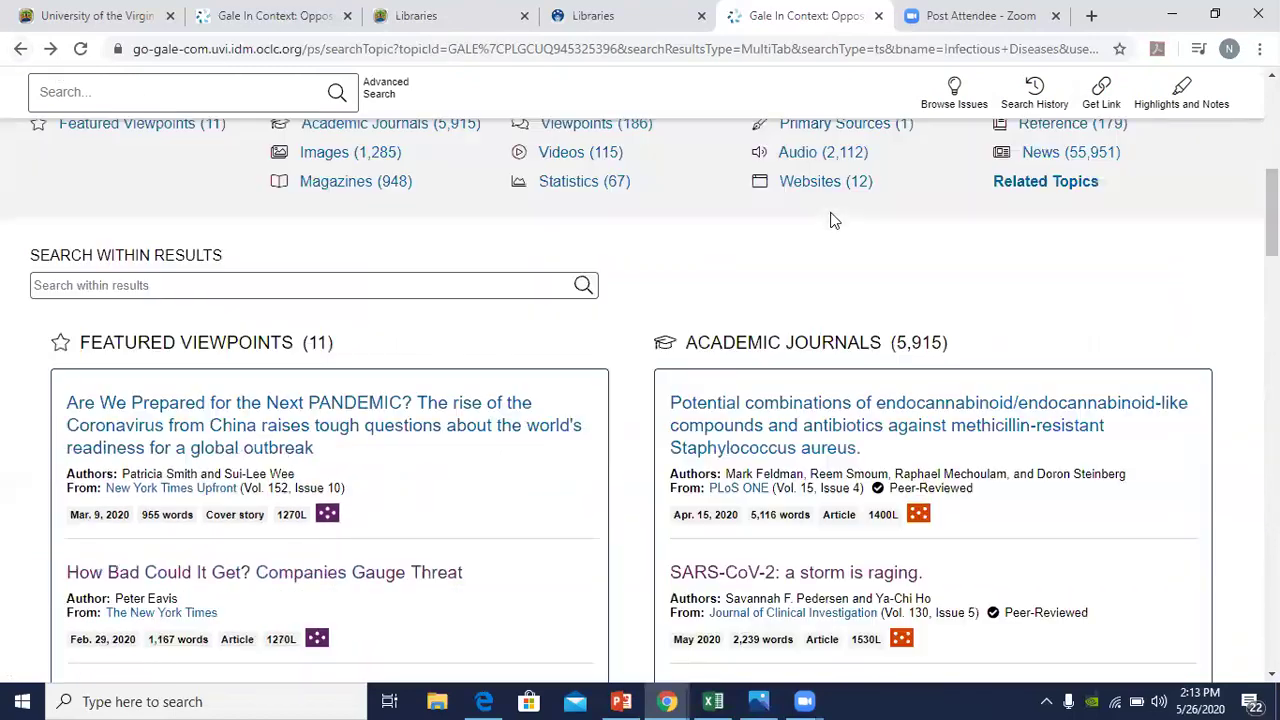
pyautogui.scroll(-1, 835, 220)
pyautogui.scroll(-1, 835, 220)
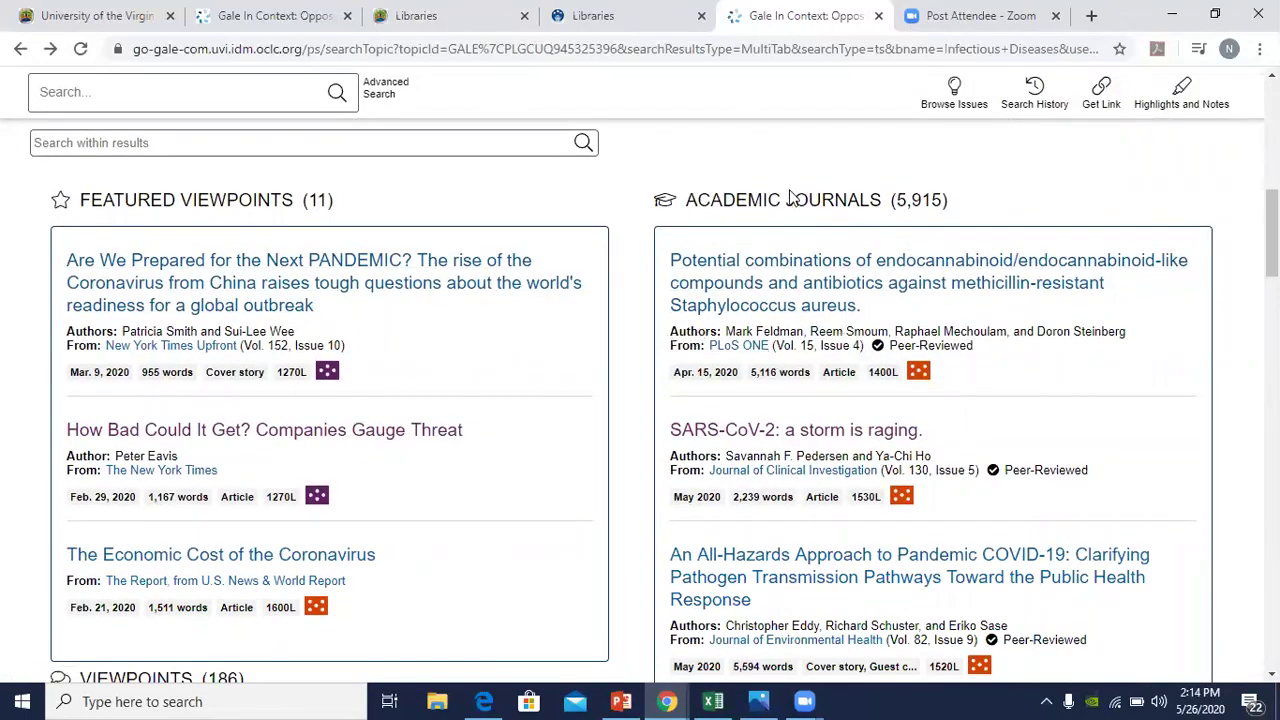
pyautogui.scroll(-5, 250, 207)
pyautogui.scroll(-2, 250, 207)
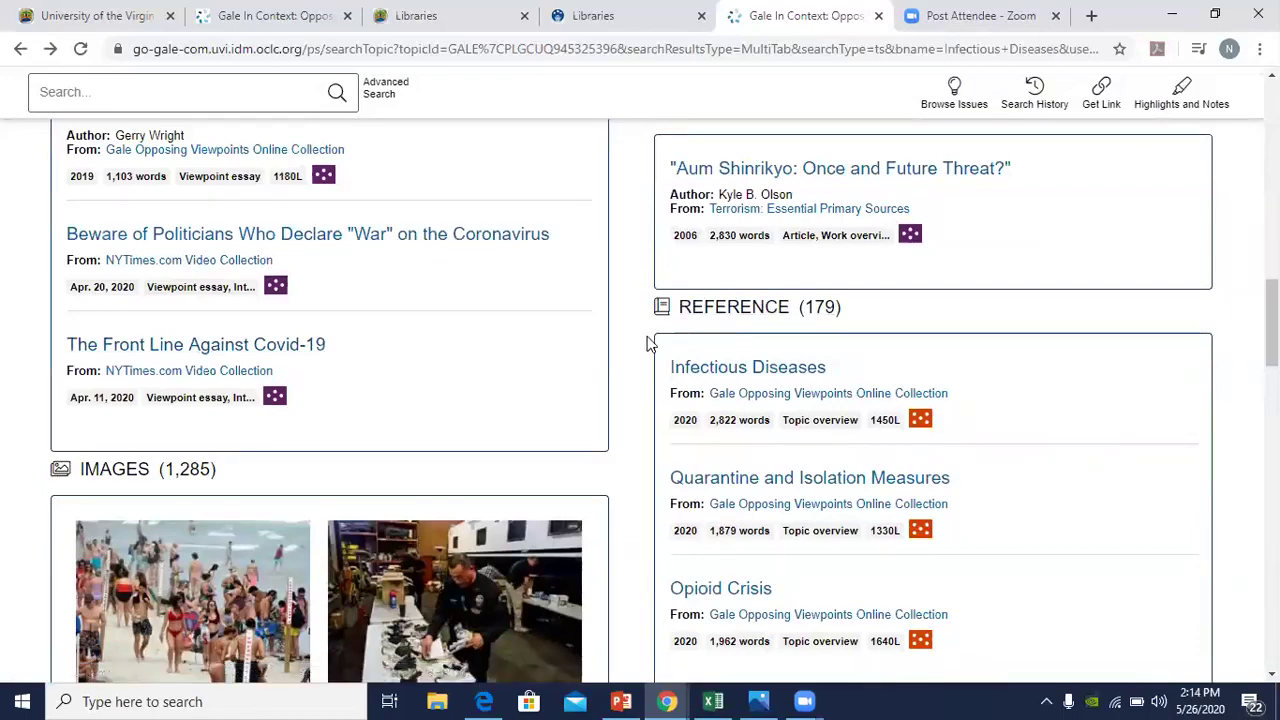
# Step: Look over the rest of the Infectious Diseases page, check the search history of past searches, and return to the topic page
pyautogui.scroll(-3, 647, 342)
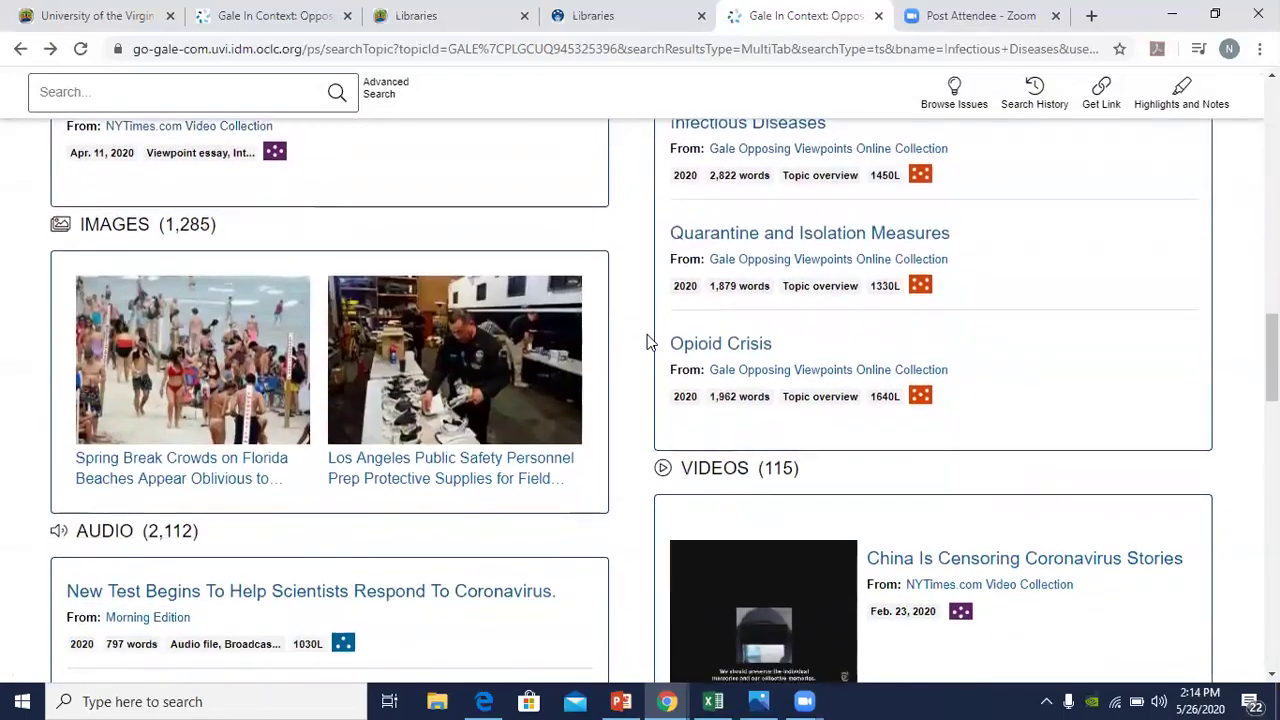
pyautogui.scroll(8, 647, 342)
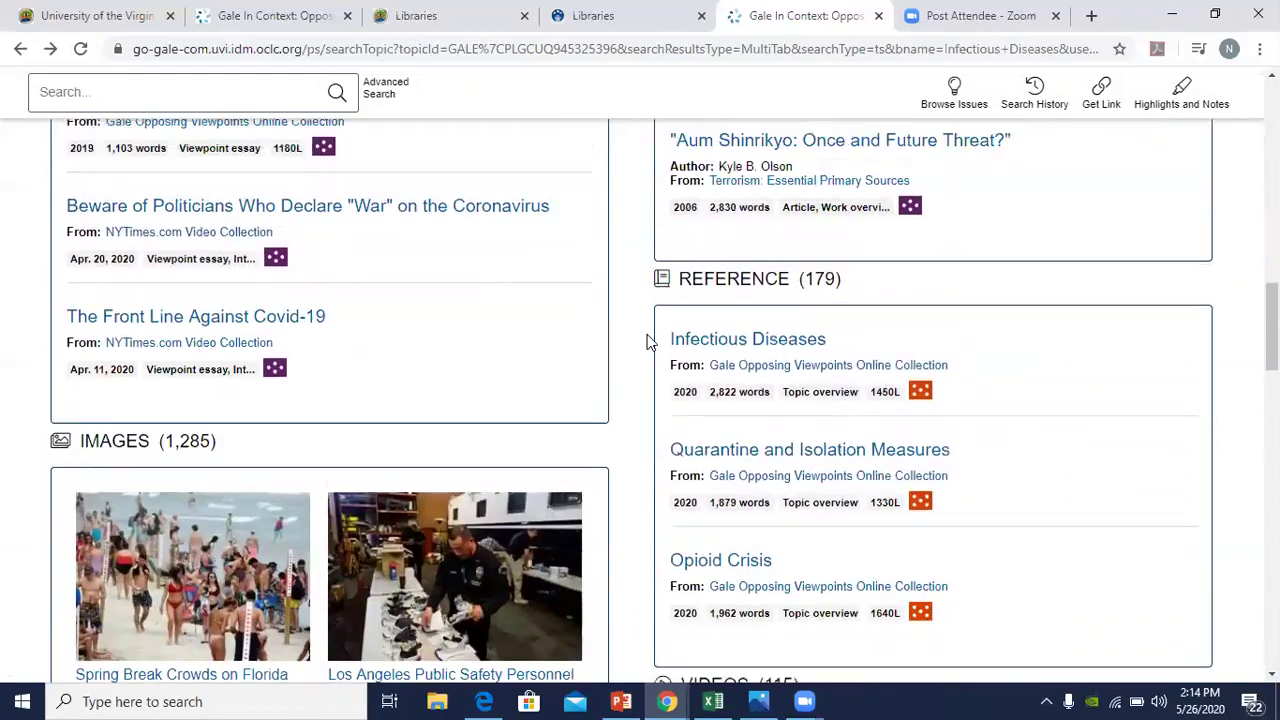
pyautogui.scroll(10, 647, 342)
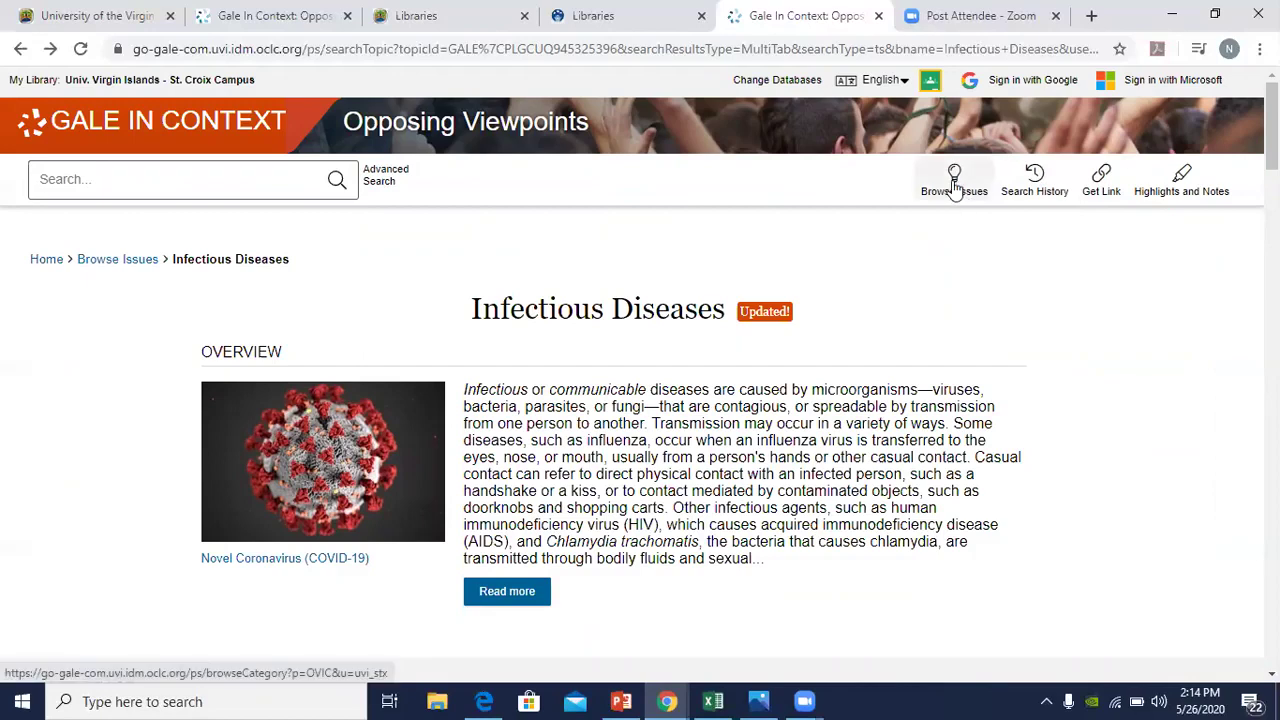
pyautogui.click(1035, 185)
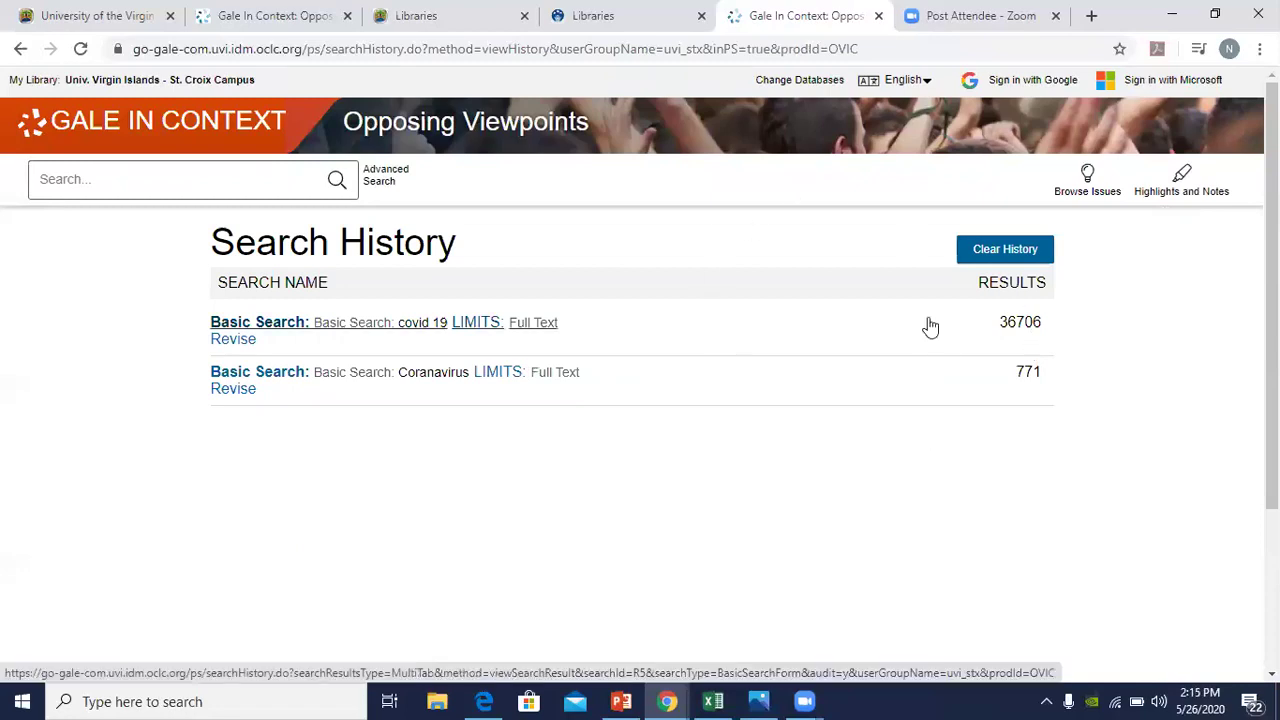
pyautogui.click(21, 49)
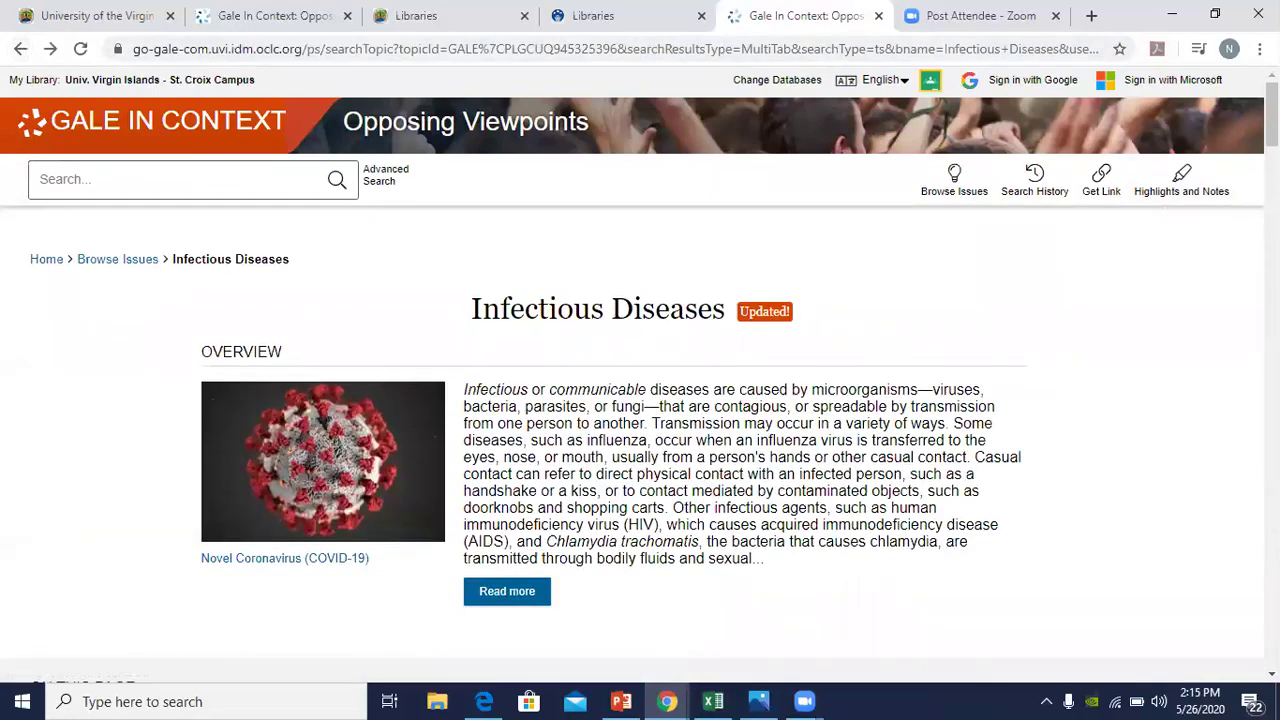
# Step: Get the link for returning to the Infectious Diseases topic page and copy the whole URL
pyautogui.click(1104, 178)
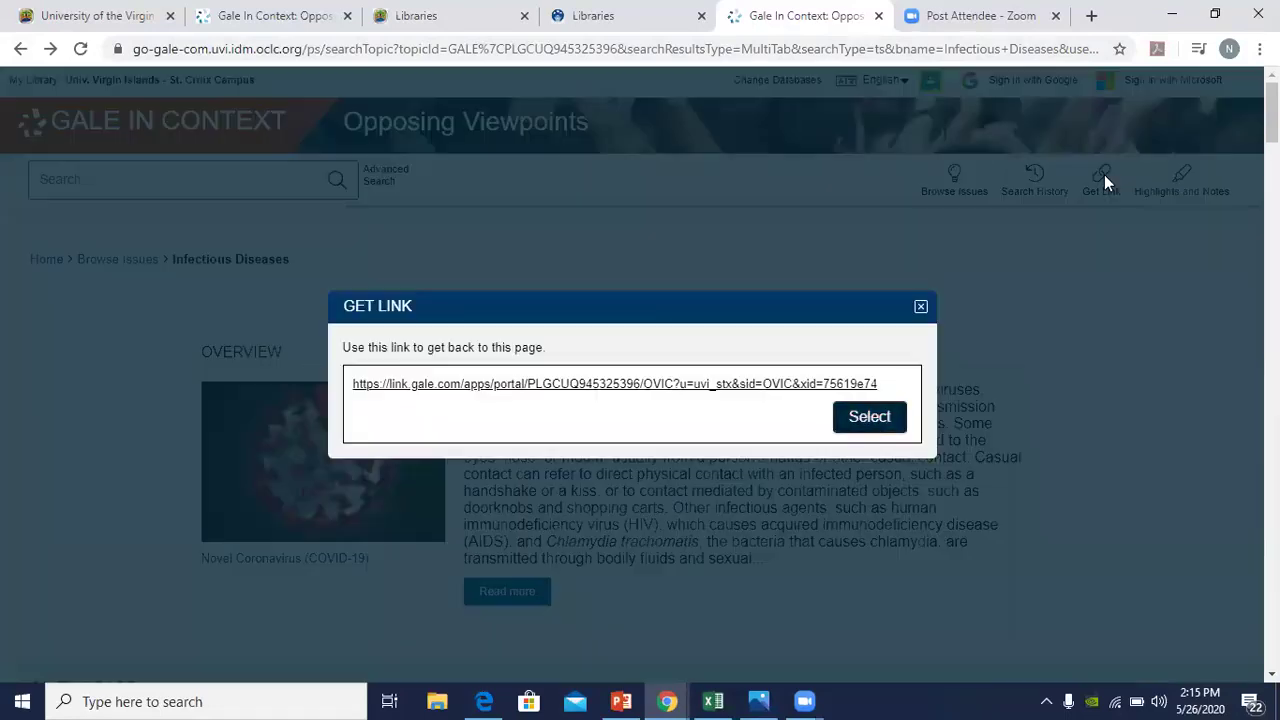
pyautogui.click(878, 422)
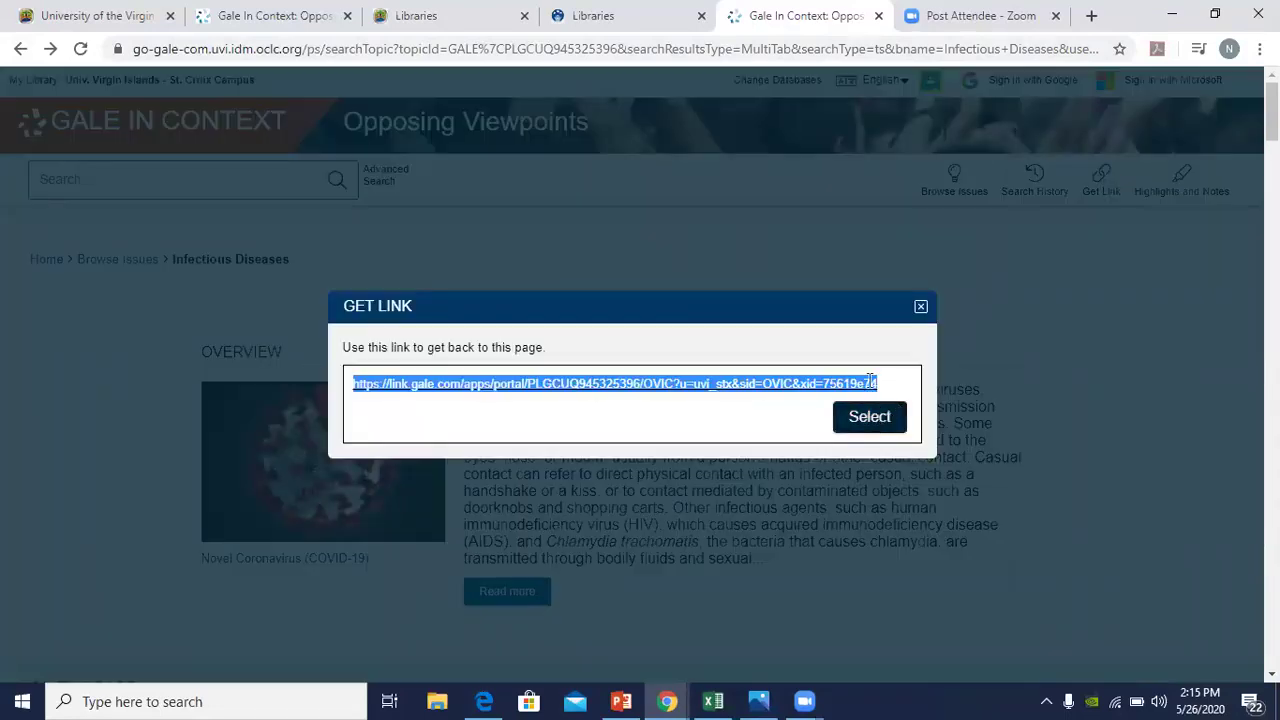
pyautogui.rightClick(868, 380)
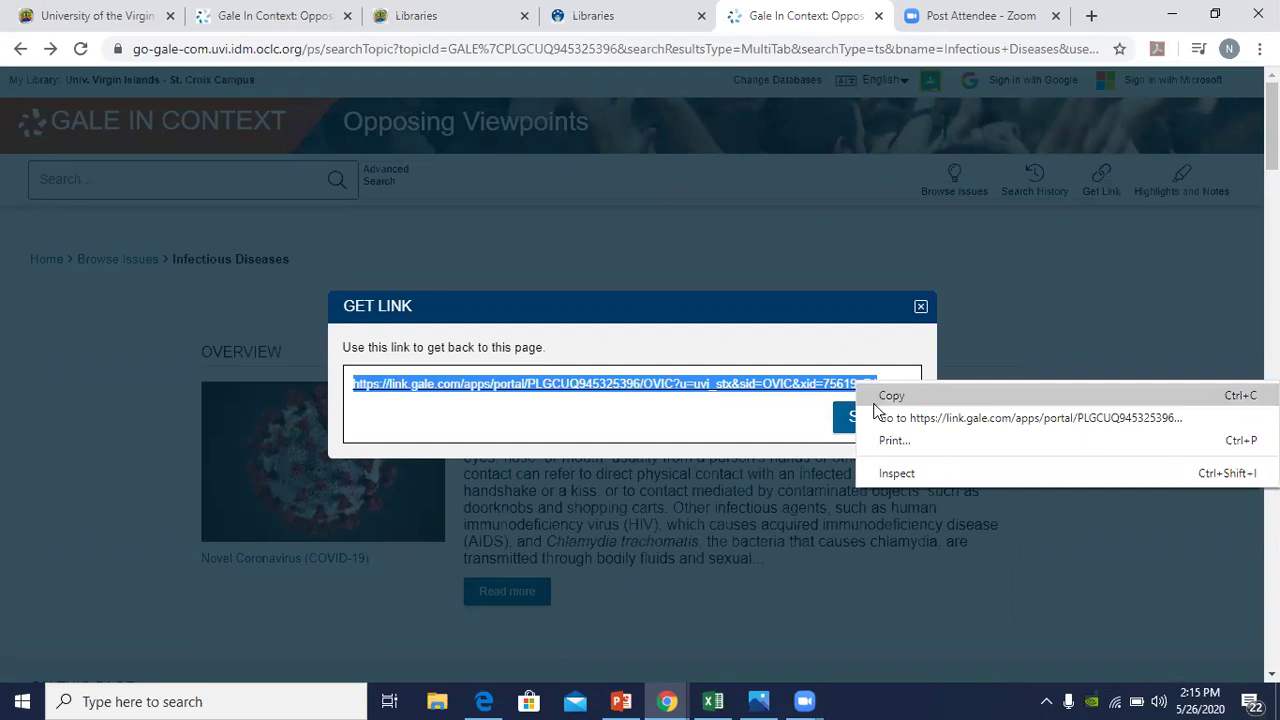
pyautogui.click(878, 398)
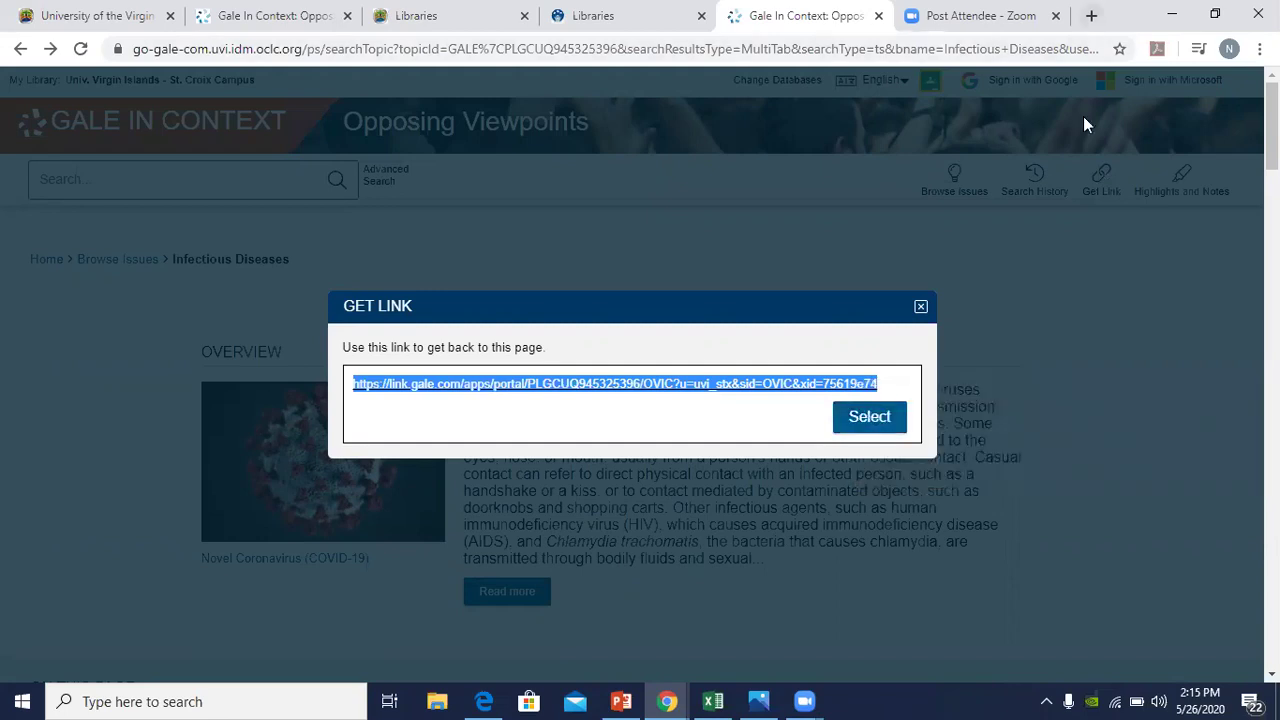
# Step: Test the copied link in a new browser tab, then close that tab and the Get Link dialog
pyautogui.hotkey('ctrl', 't')
pyautogui.hotkey('ctrl', 'v')
pyautogui.press('Return')
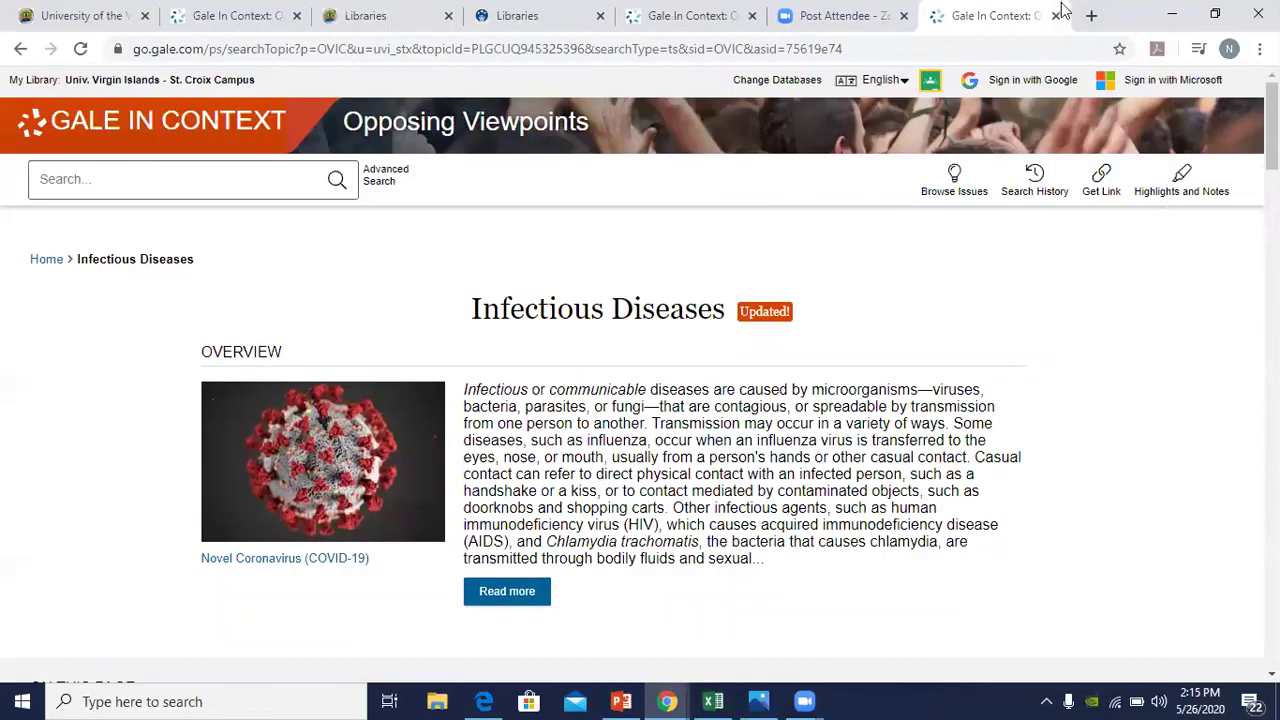
pyautogui.click(1056, 15)
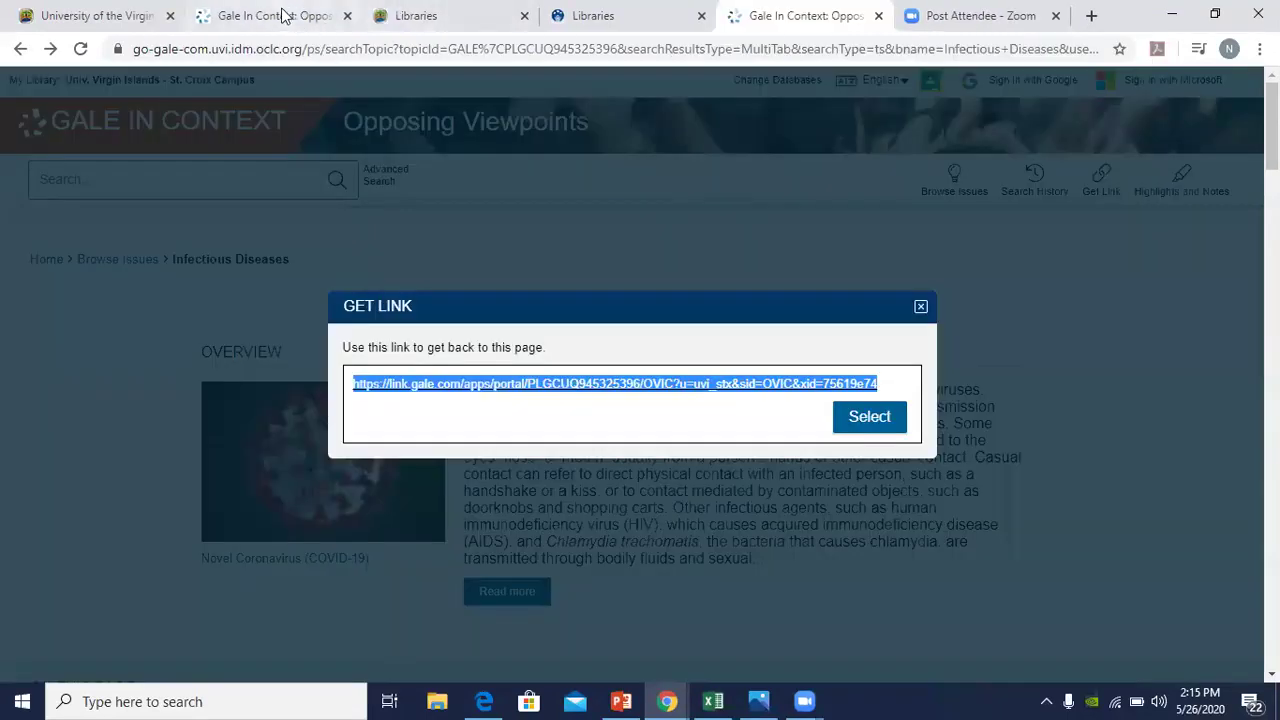
pyautogui.click(921, 307)
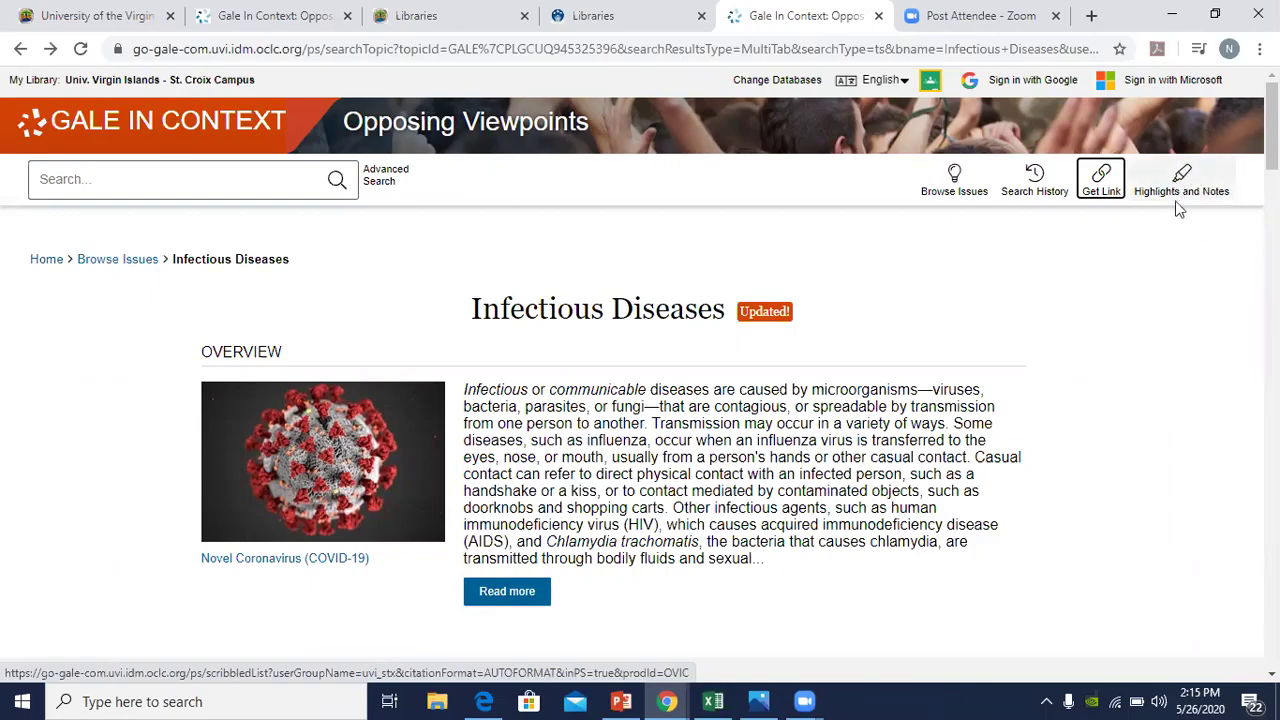
# Step: Open the featured viewpoint "How Bad Could It Get? Companies Gauge Threat" and go to its highlighted opening paragraphs
pyautogui.scroll(-8, 980, 423)
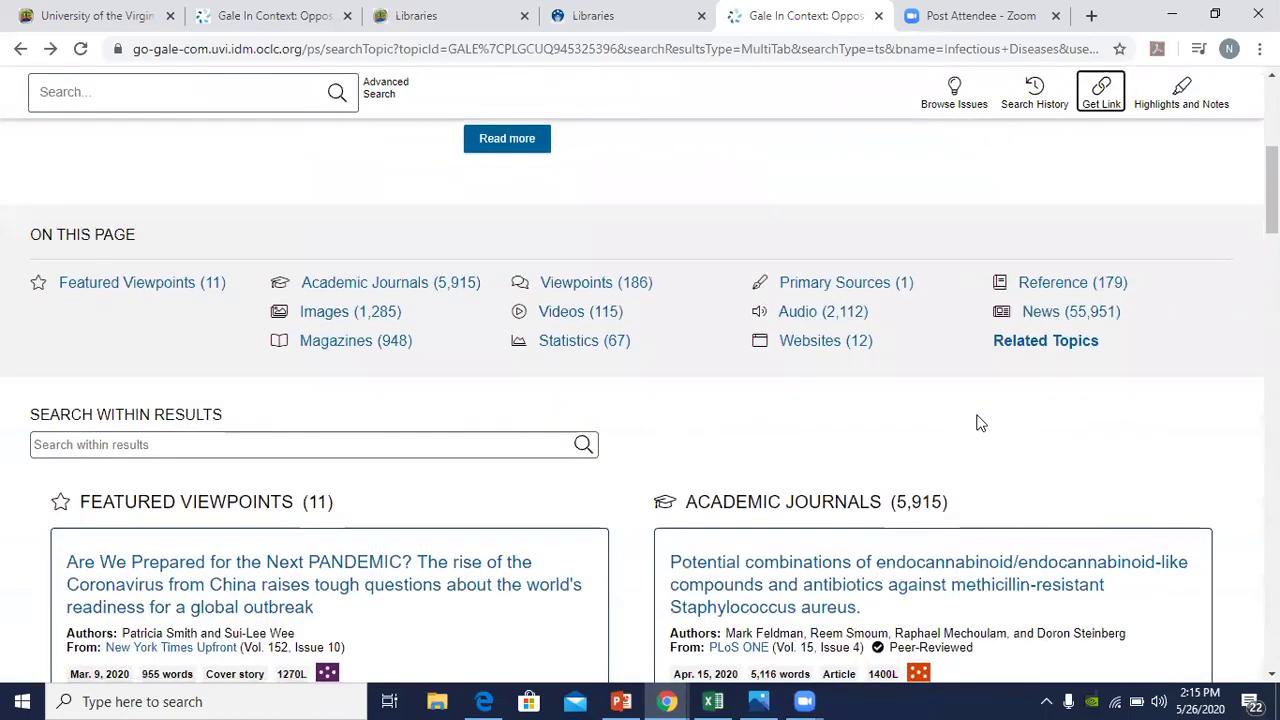
pyautogui.click(347, 430)
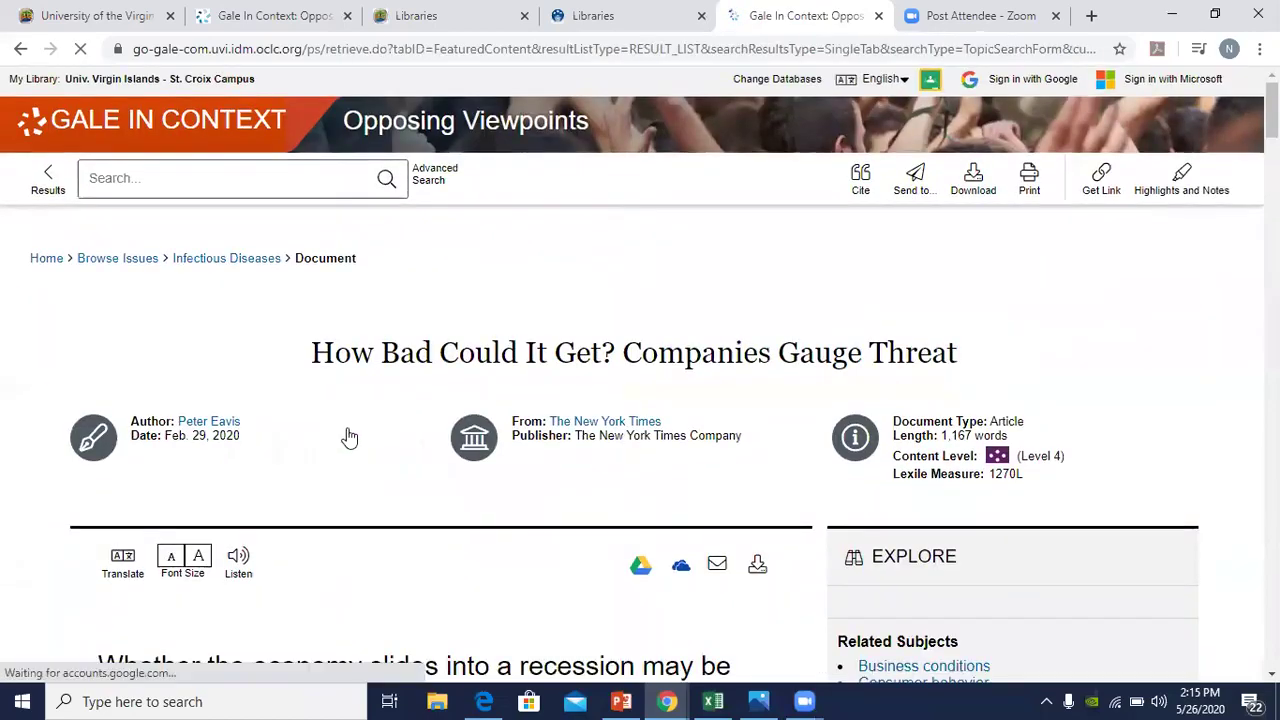
pyautogui.scroll(-5, 347, 432)
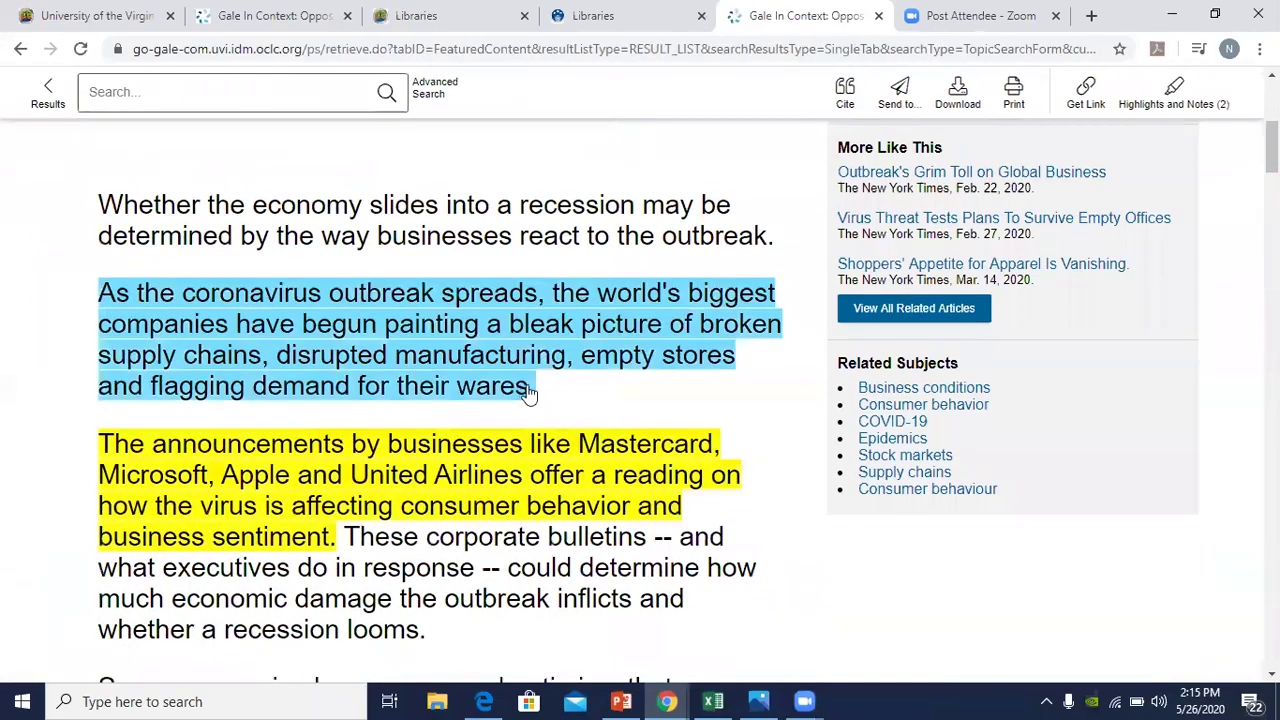
pyautogui.scroll(-1, 540, 505)
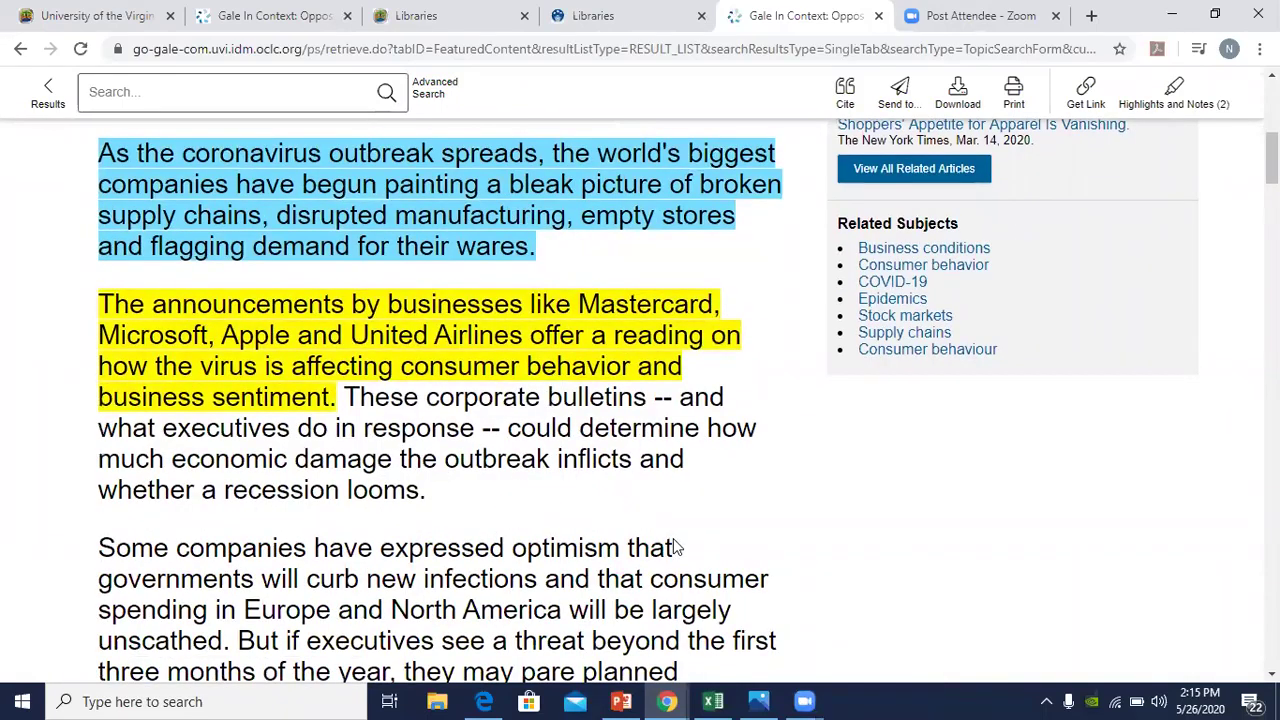
# Step: Highlight the passage from "Some companies have expressed optimism" to "Europe and Nort" in yellow and save the note "Notes" on it
pyautogui.moveTo(441, 610); pyautogui.dragTo(96, 531)
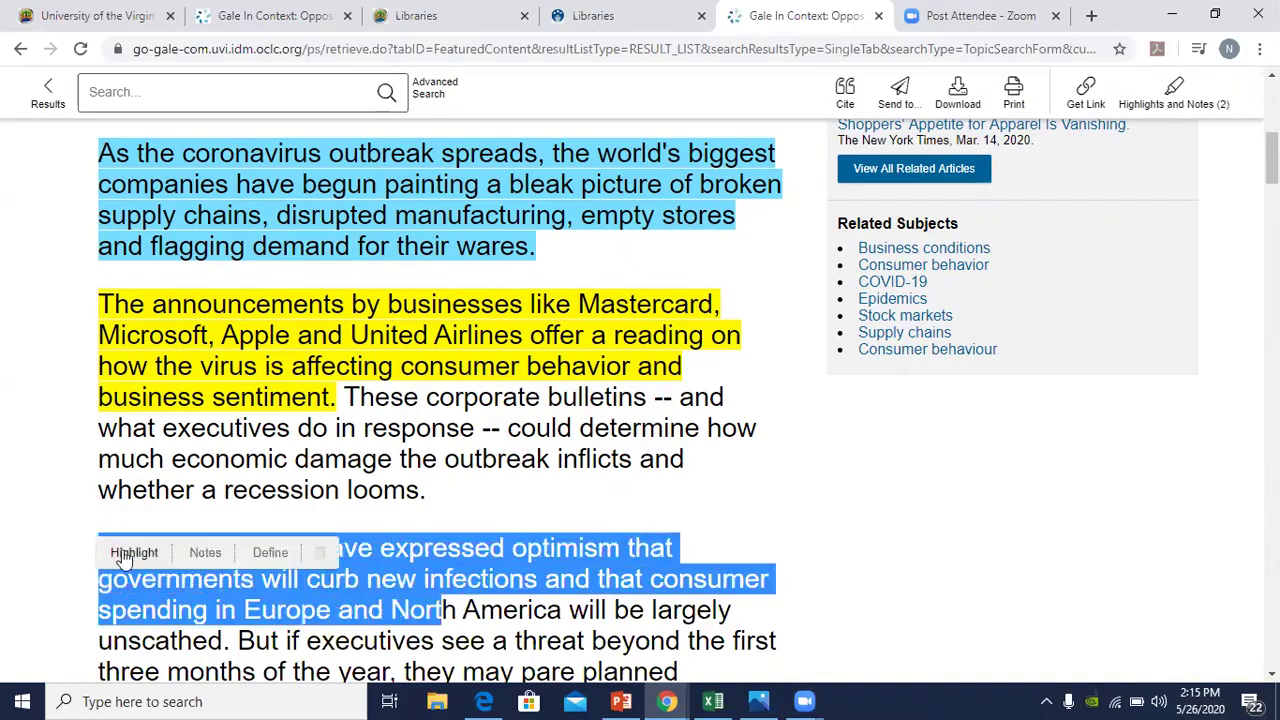
pyautogui.click(124, 556)
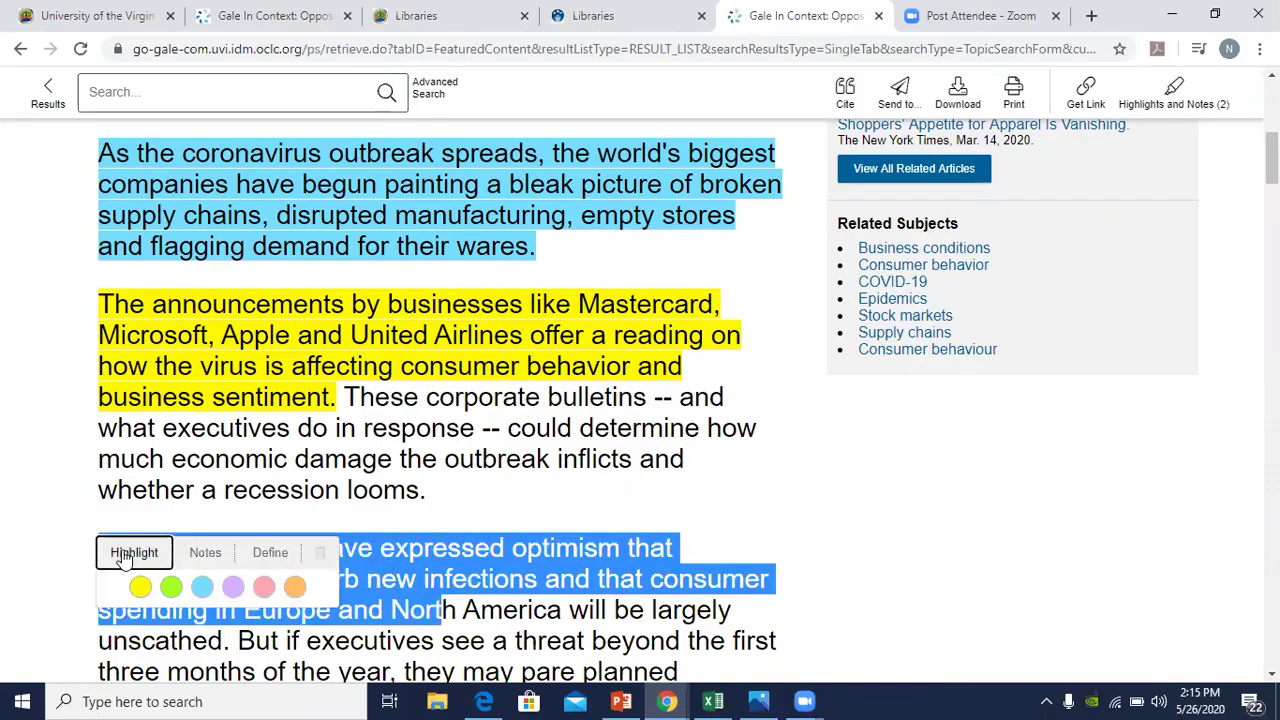
pyautogui.click(205, 560)
pyautogui.click(204, 594)
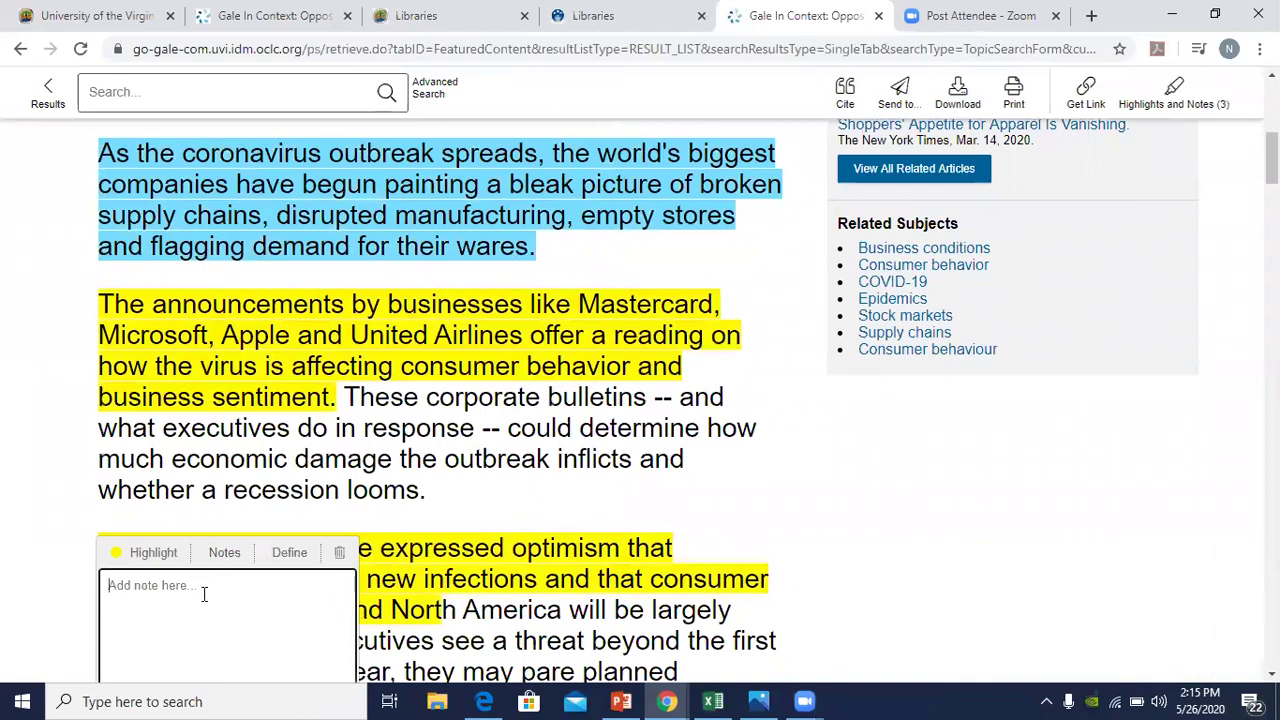
pyautogui.write('Notes')
pyautogui.press('Return')
pyautogui.scroll(-3, 500, 560)
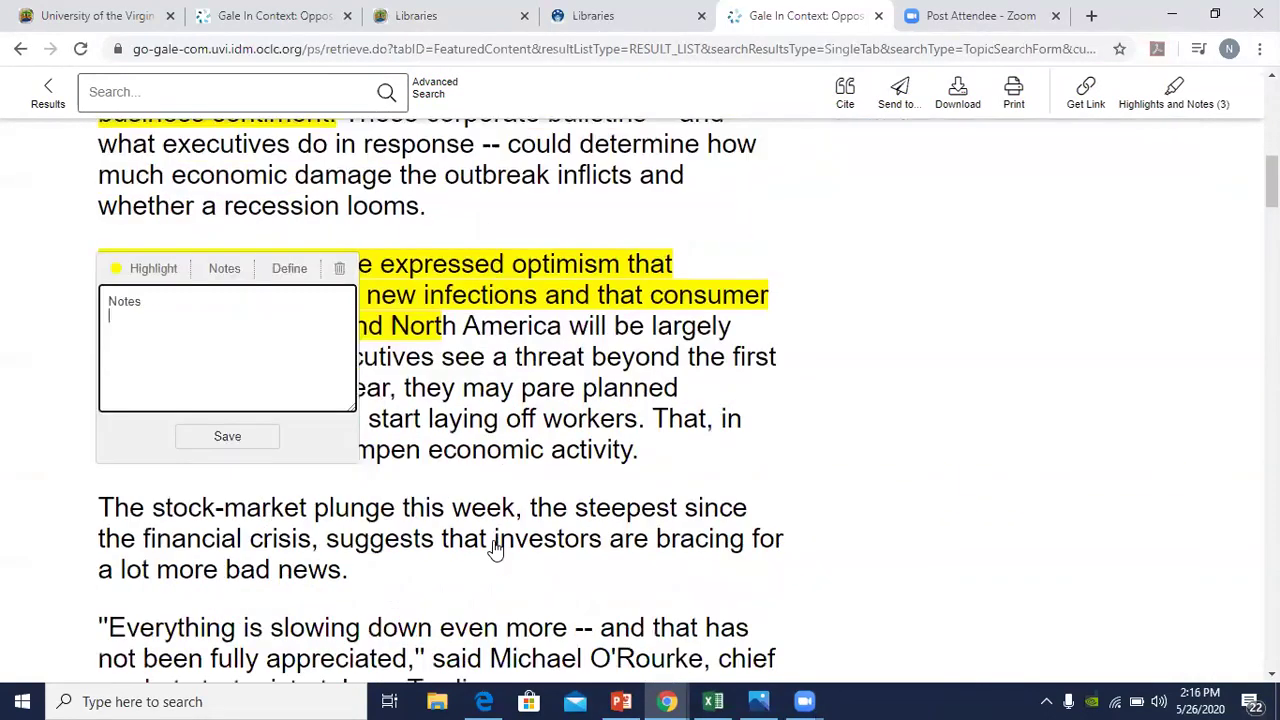
pyautogui.click(226, 438)
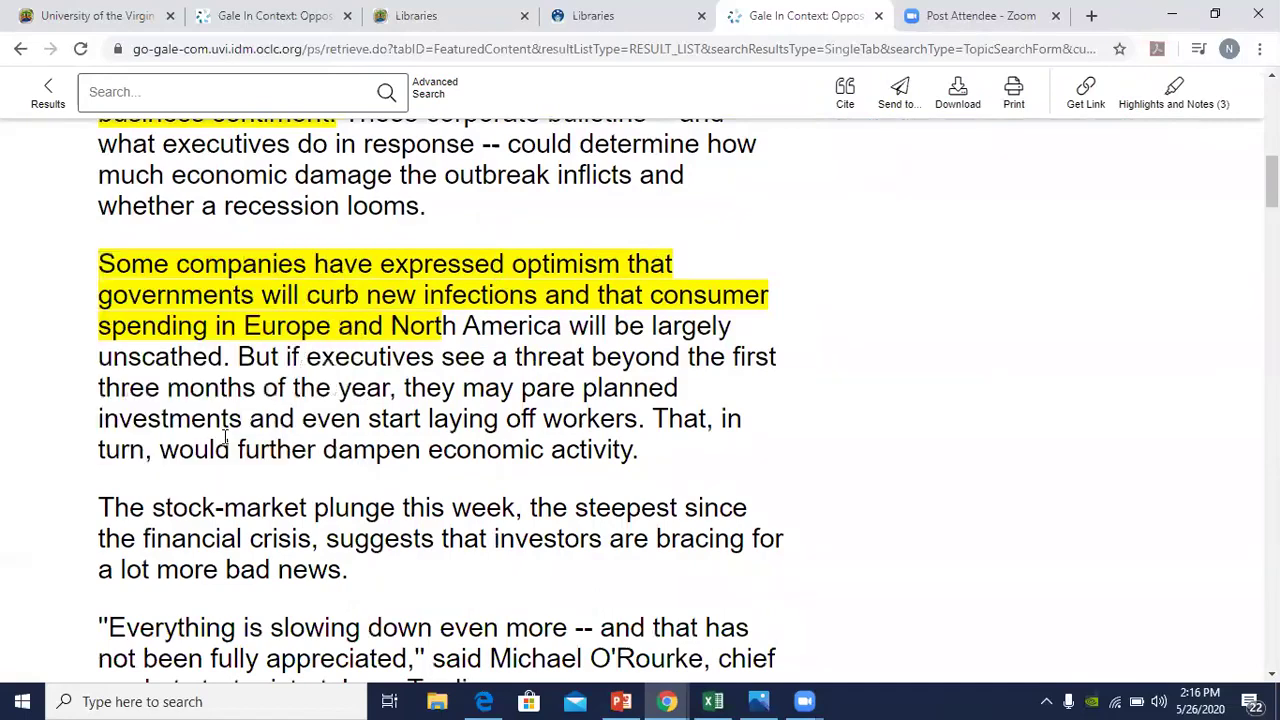
# Step: Open the full Highlights and Notes page for the article and review its highlighted passages, notes and bibliography
pyautogui.click(1160, 104)
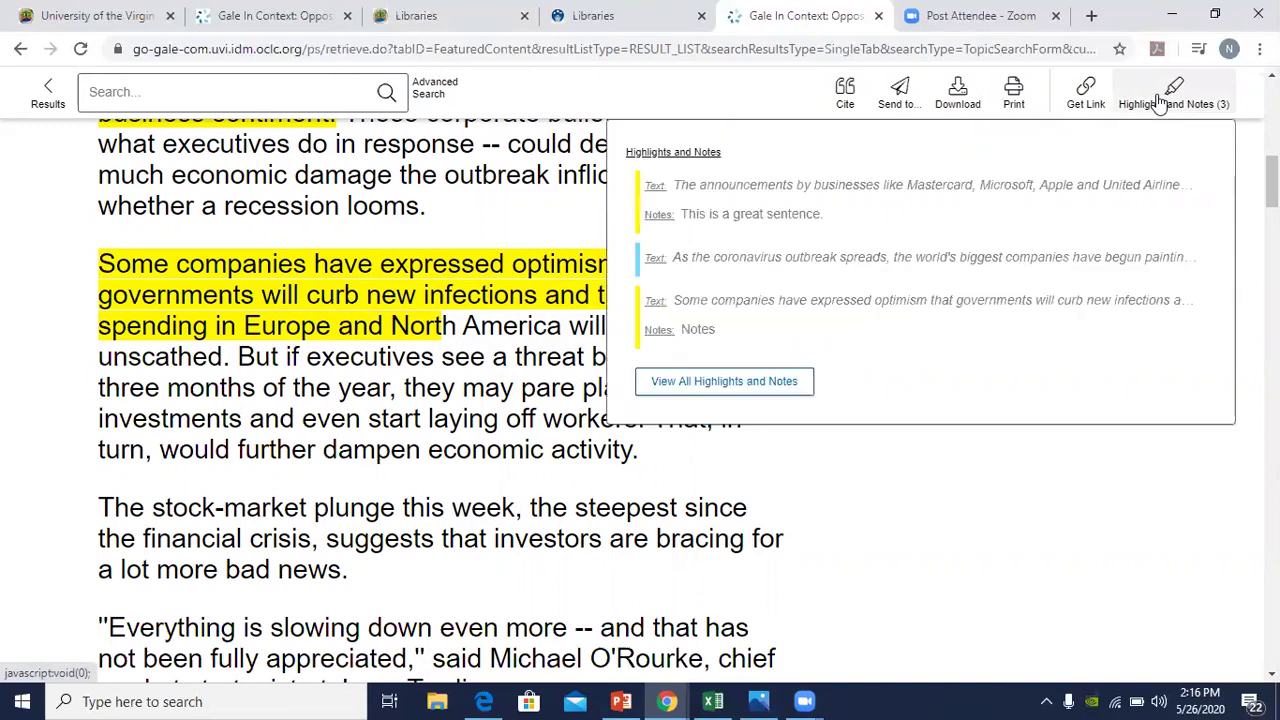
pyautogui.click(729, 384)
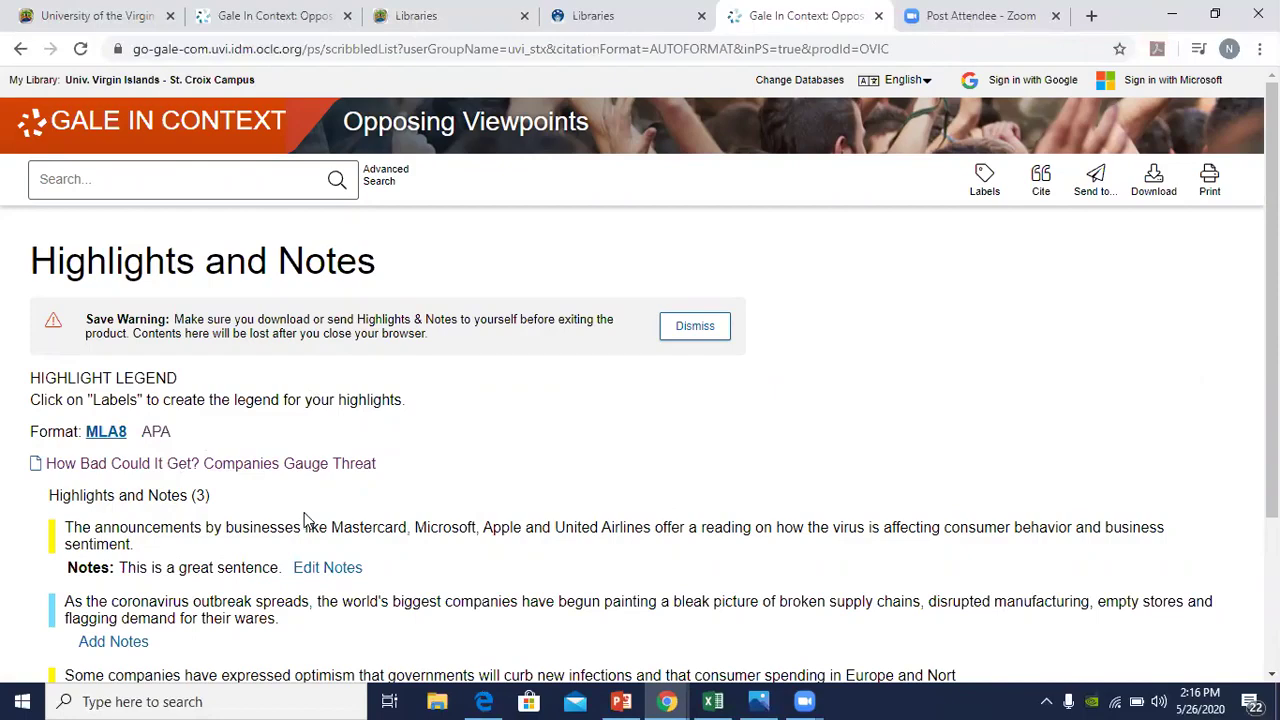
pyautogui.scroll(-1, 305, 520)
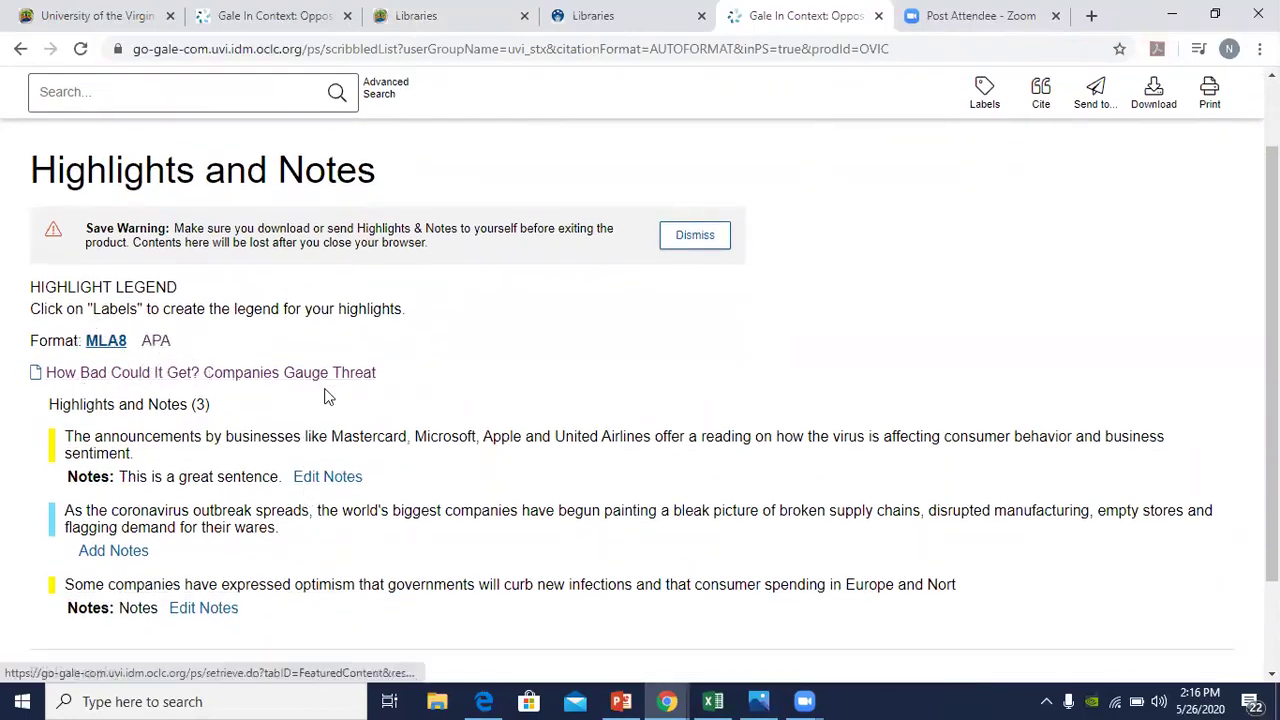
pyautogui.scroll(-1, 274, 391)
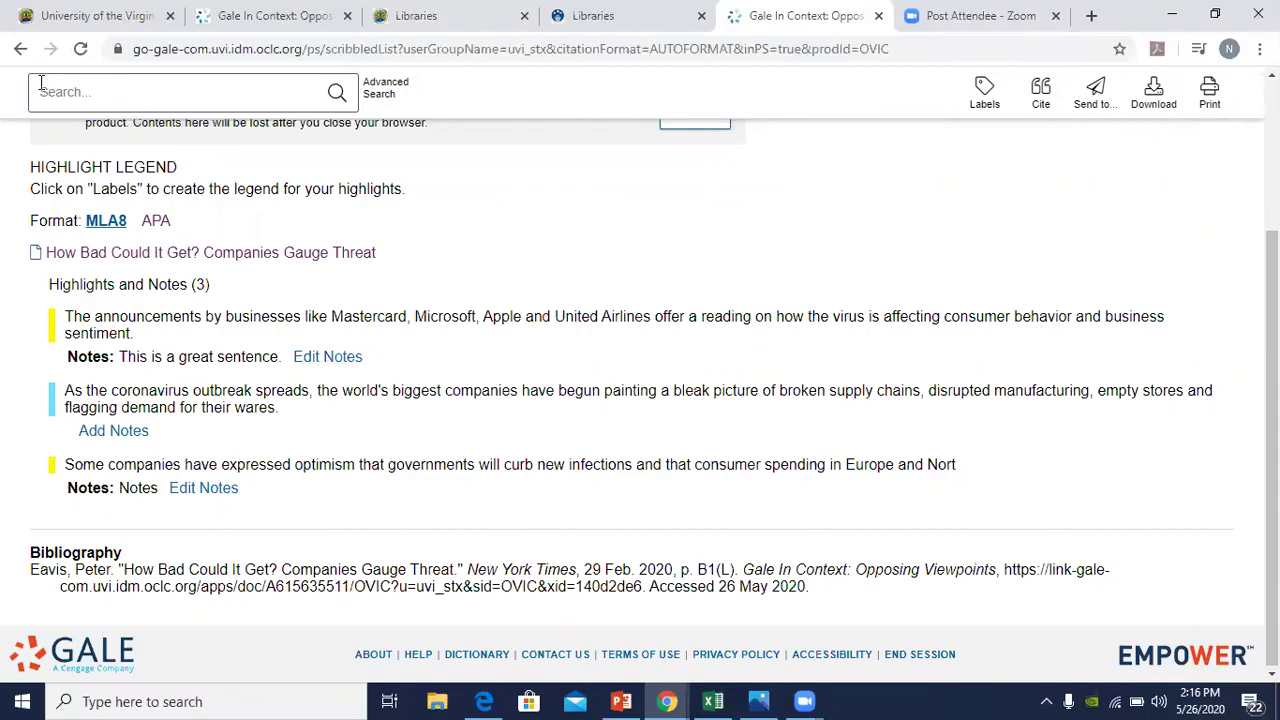
# Step: Return to the article and highlight the paragraph beginning "Everything is slowing down even more" in blue
pyautogui.click(20, 50)
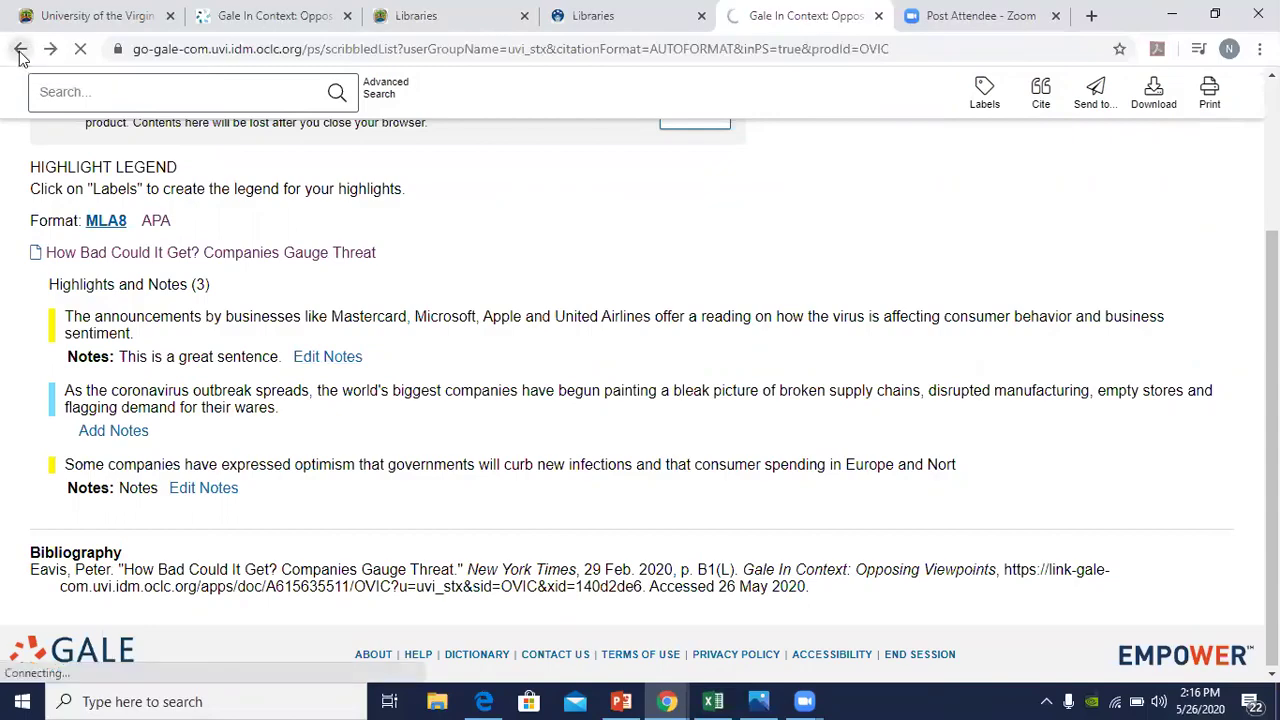
pyautogui.scroll(-3, 472, 388)
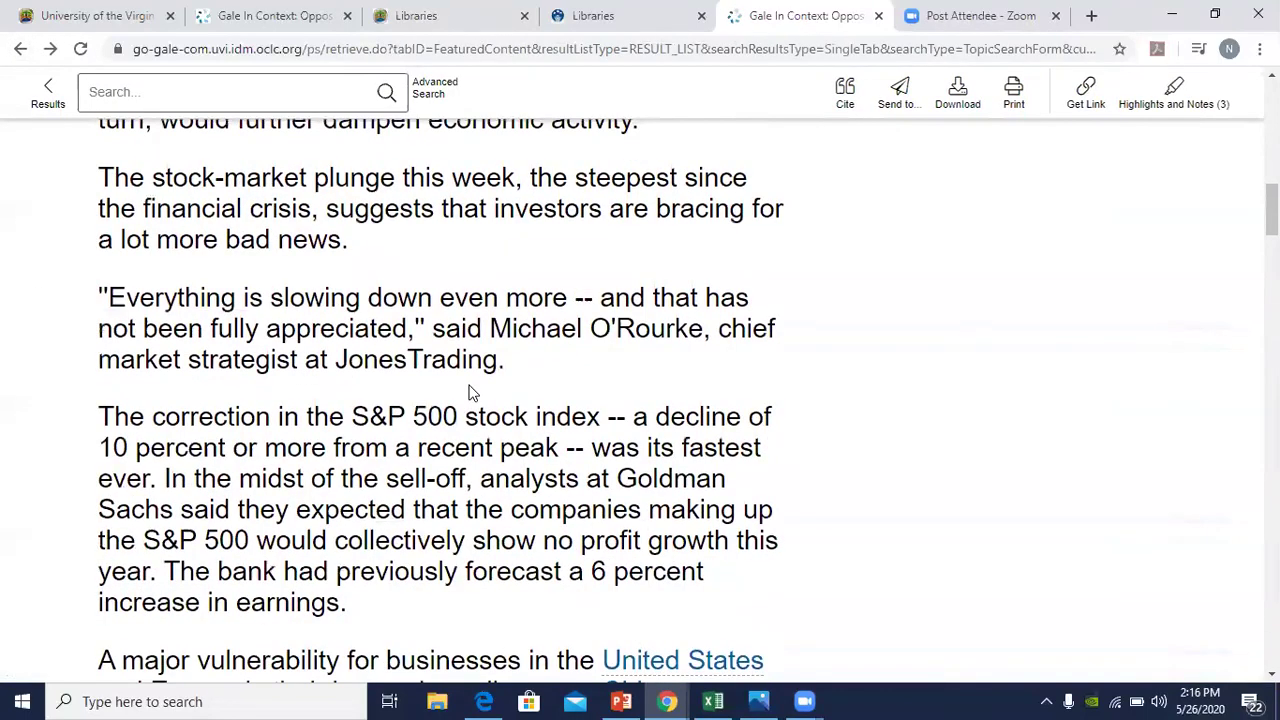
pyautogui.moveTo(508, 362); pyautogui.dragTo(120, 274)
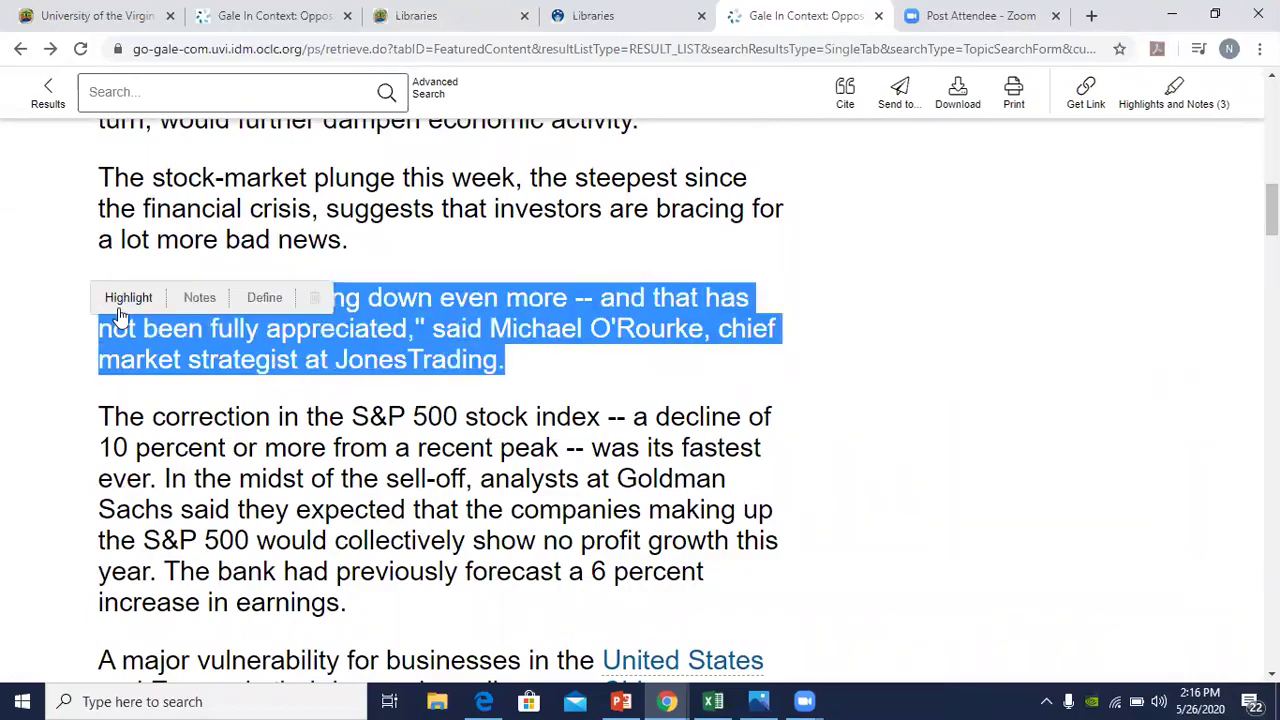
pyautogui.click(124, 300)
pyautogui.click(196, 335)
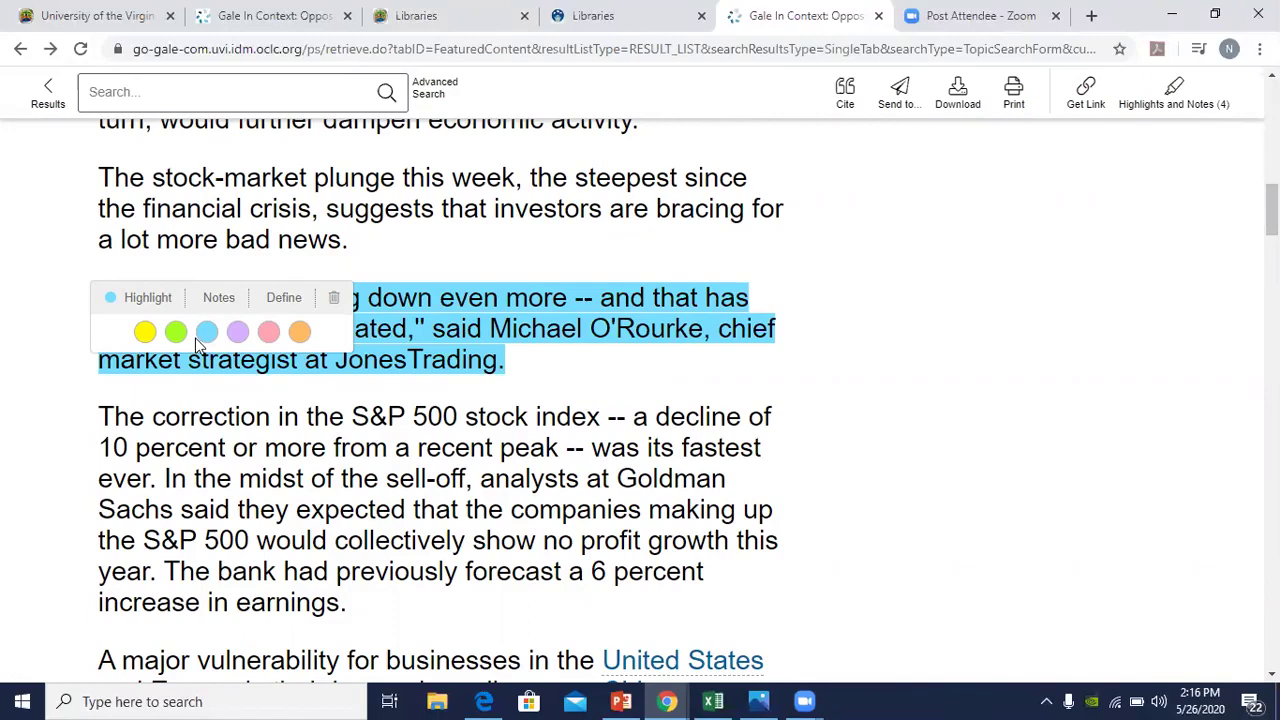
pyautogui.click(415, 405)
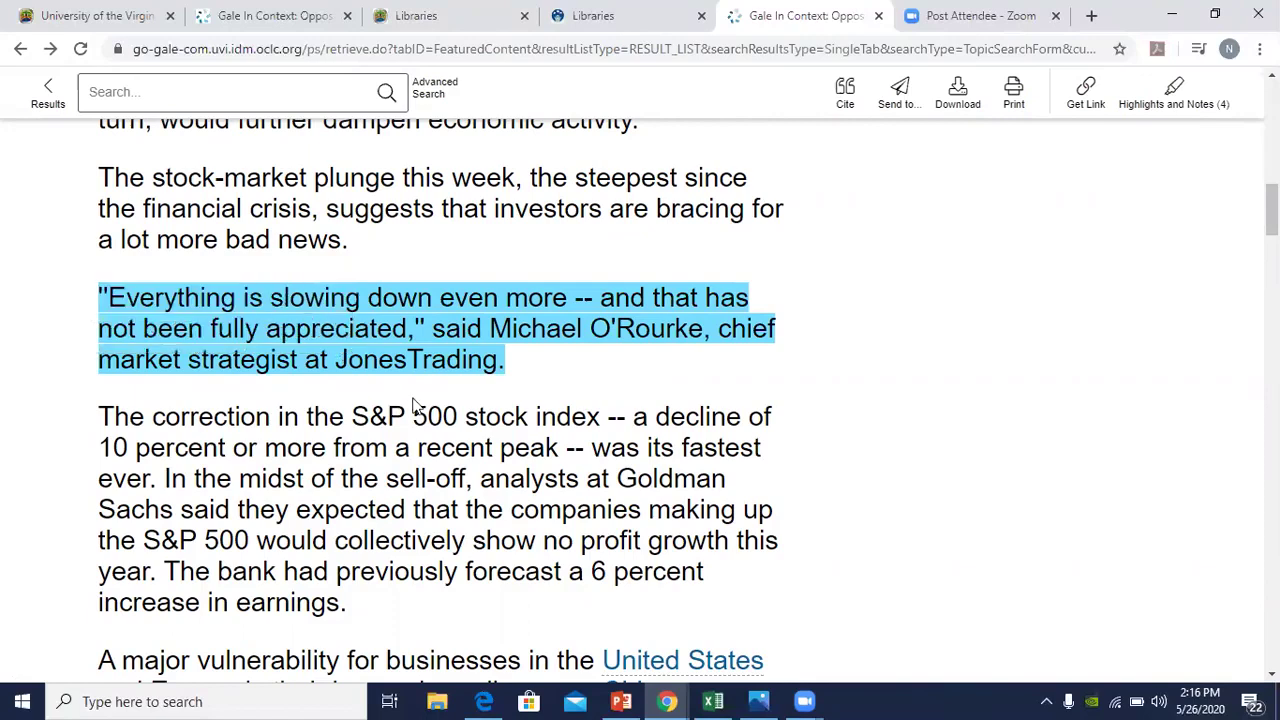
# Step: View all highlights and notes again, checking the list for the blue "Everything is slowing down" passage and the citation
pyautogui.scroll(3, 1100, 232)
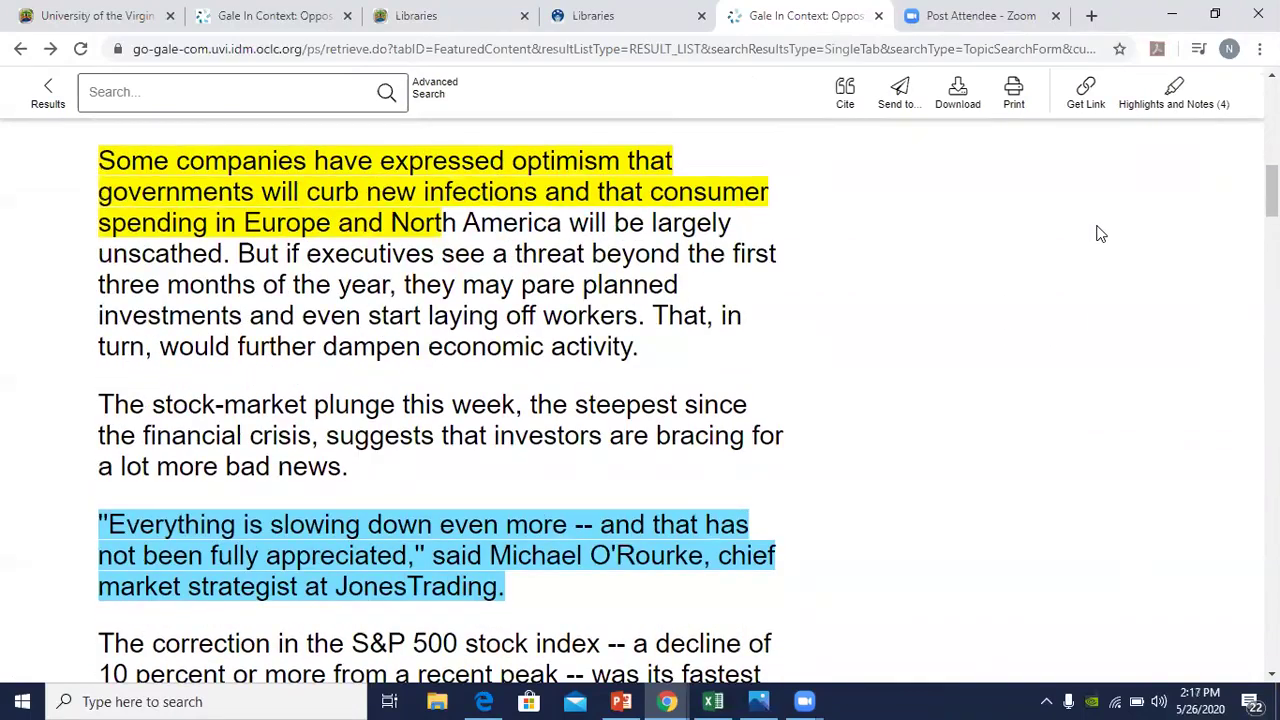
pyautogui.click(1173, 95)
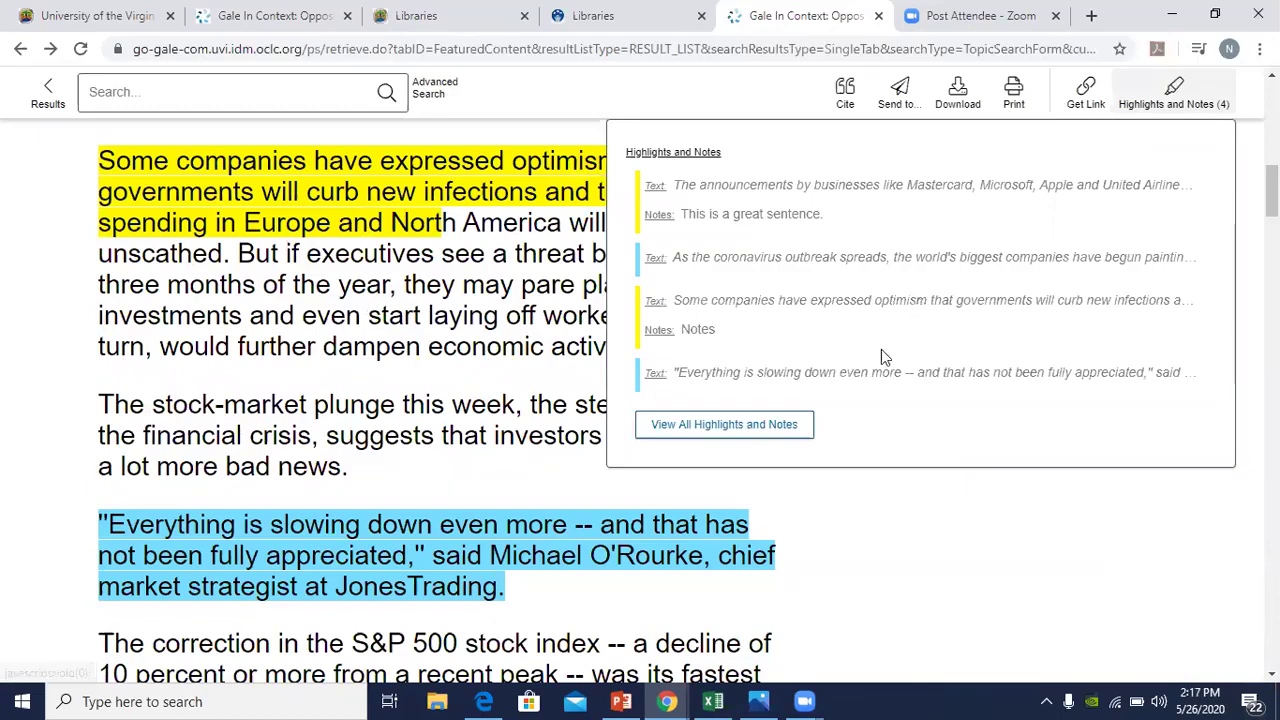
pyautogui.click(752, 428)
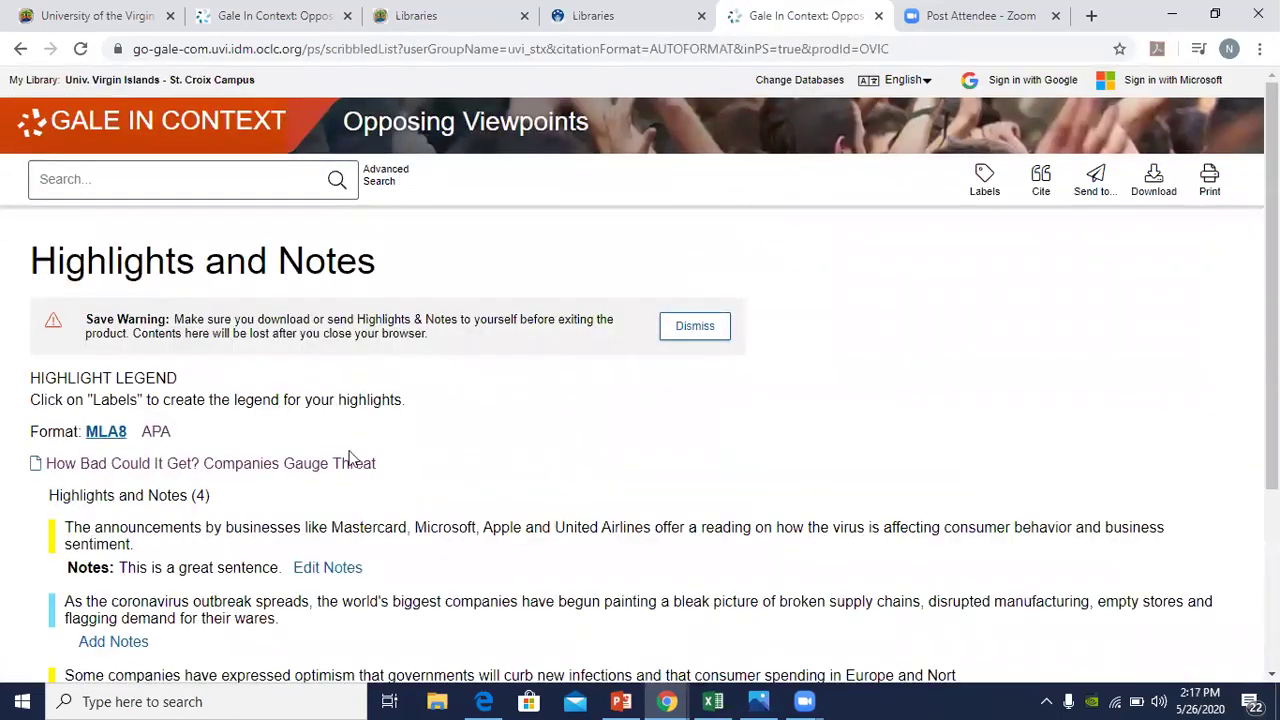
pyautogui.scroll(-3, 348, 538)
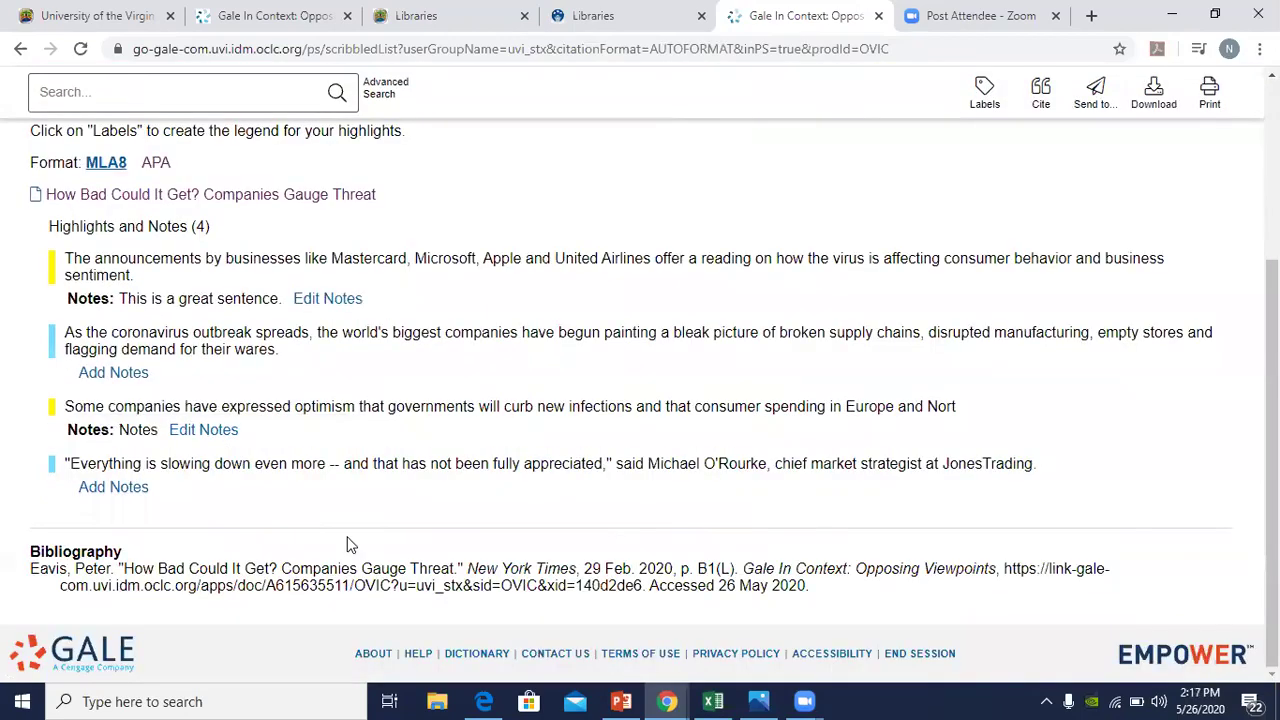
pyautogui.scroll(3, 348, 545)
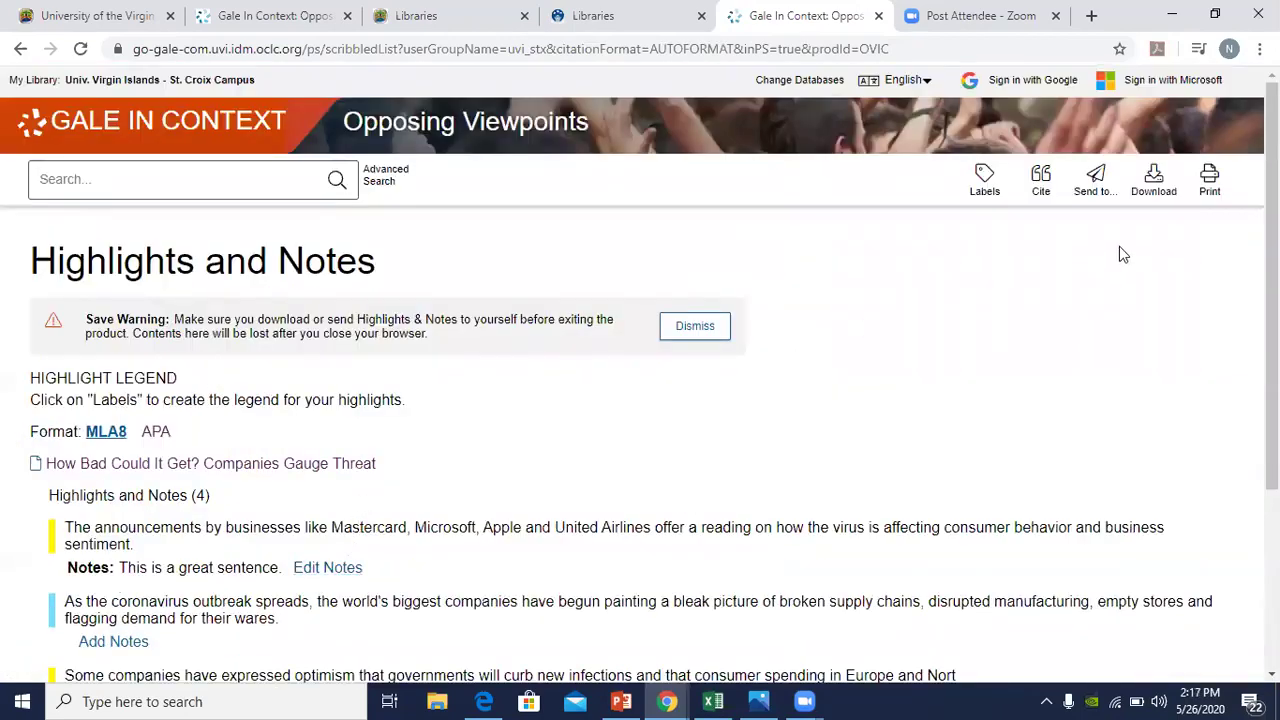
# Step: Download the Highlights and Notes page as a PDF, review its passages, notes and bibliography, and close the PDF
pyautogui.click(1156, 178)
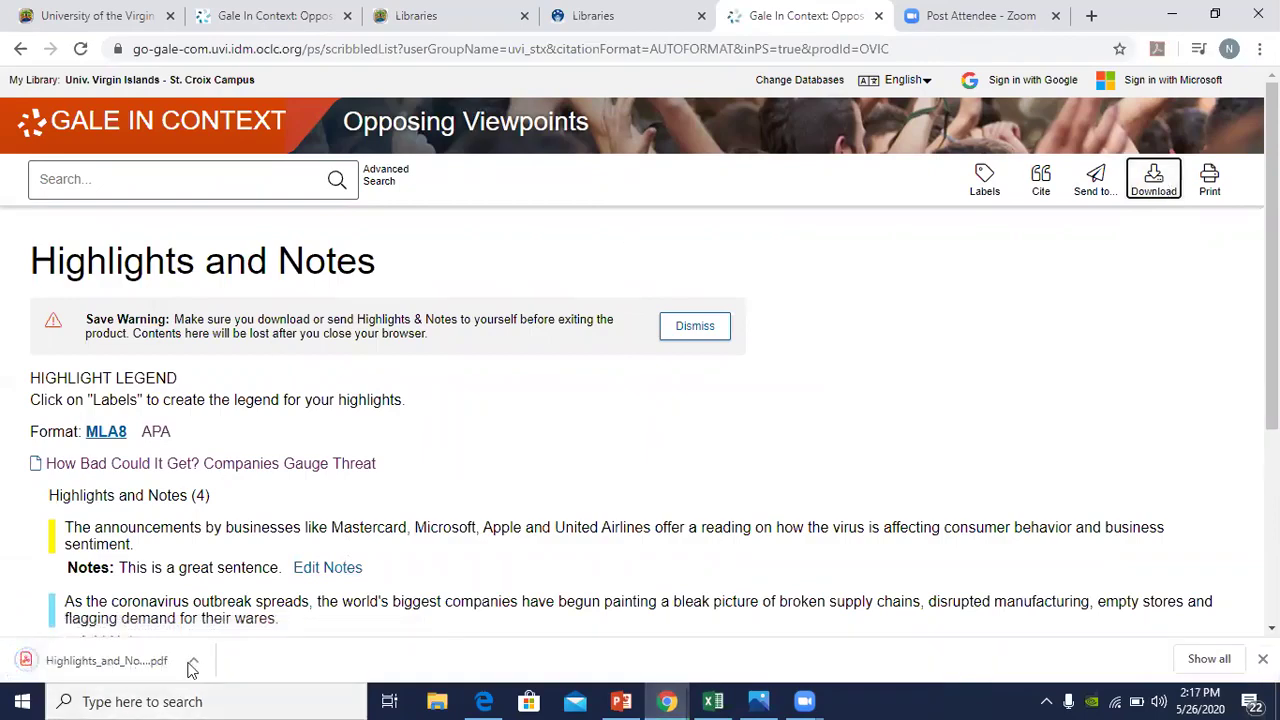
pyautogui.click(133, 660)
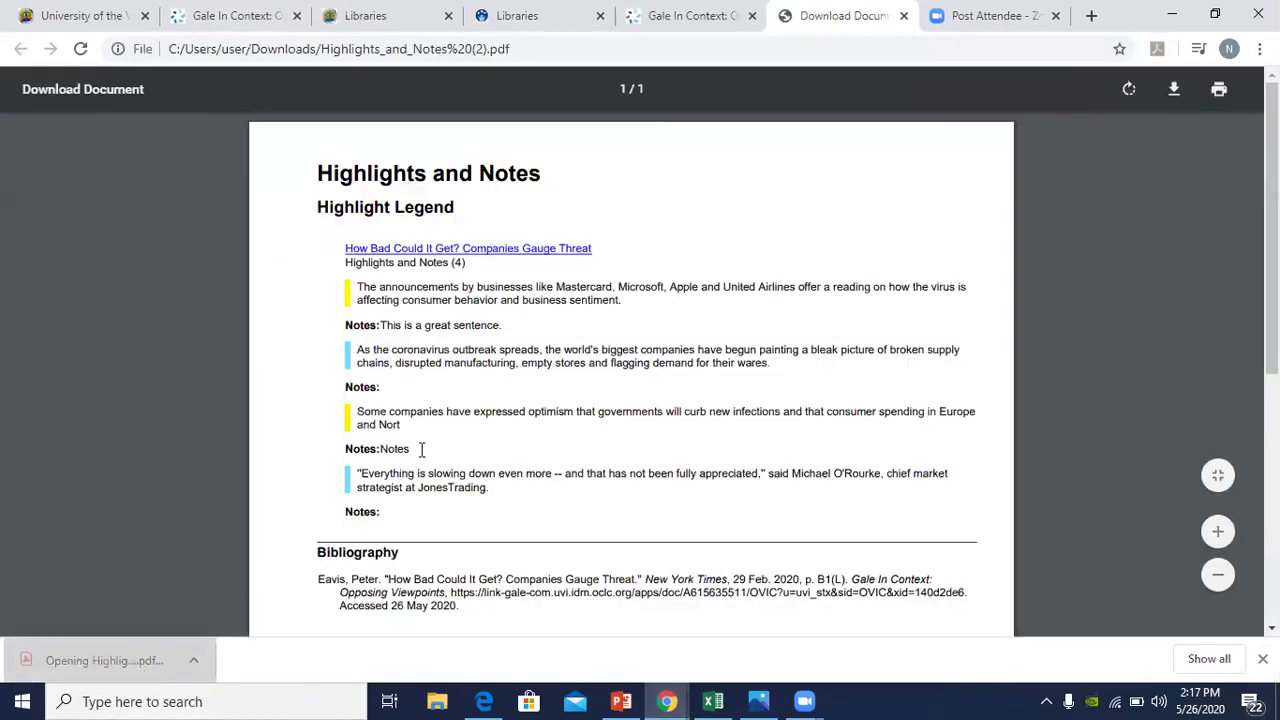
pyautogui.scroll(-4, 449, 451)
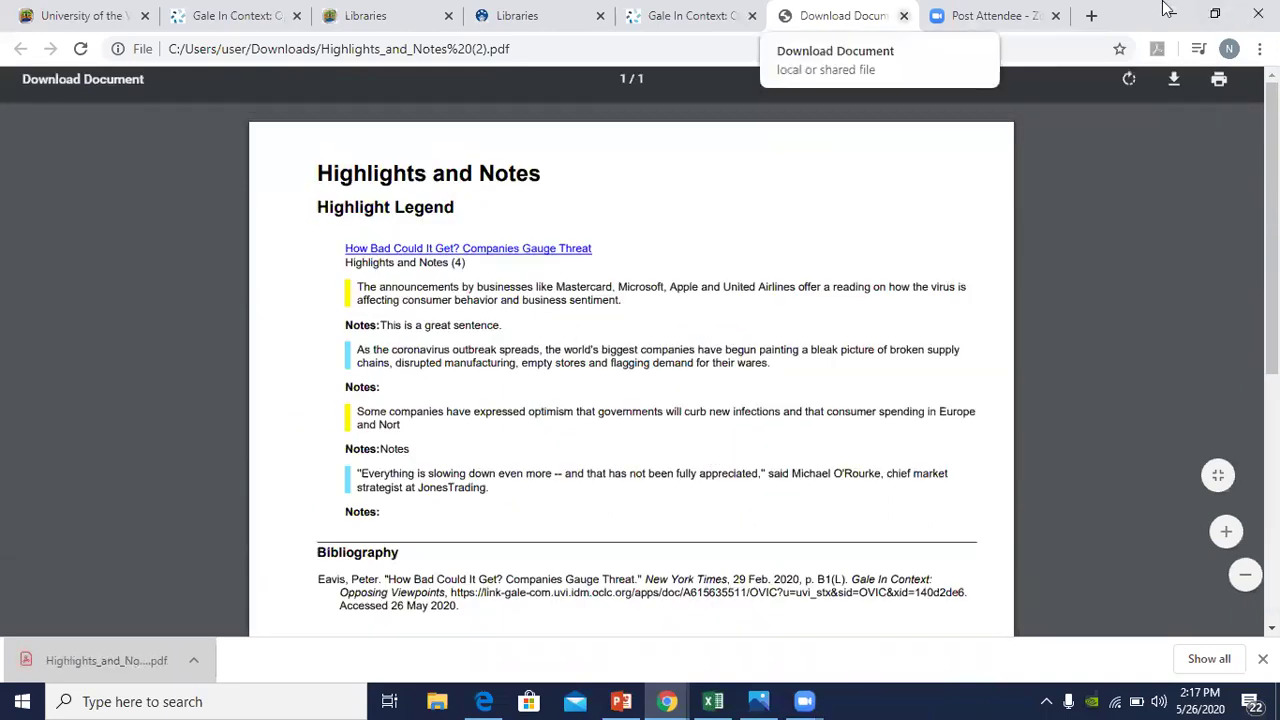
pyautogui.hotkey('ctrl', 'w')
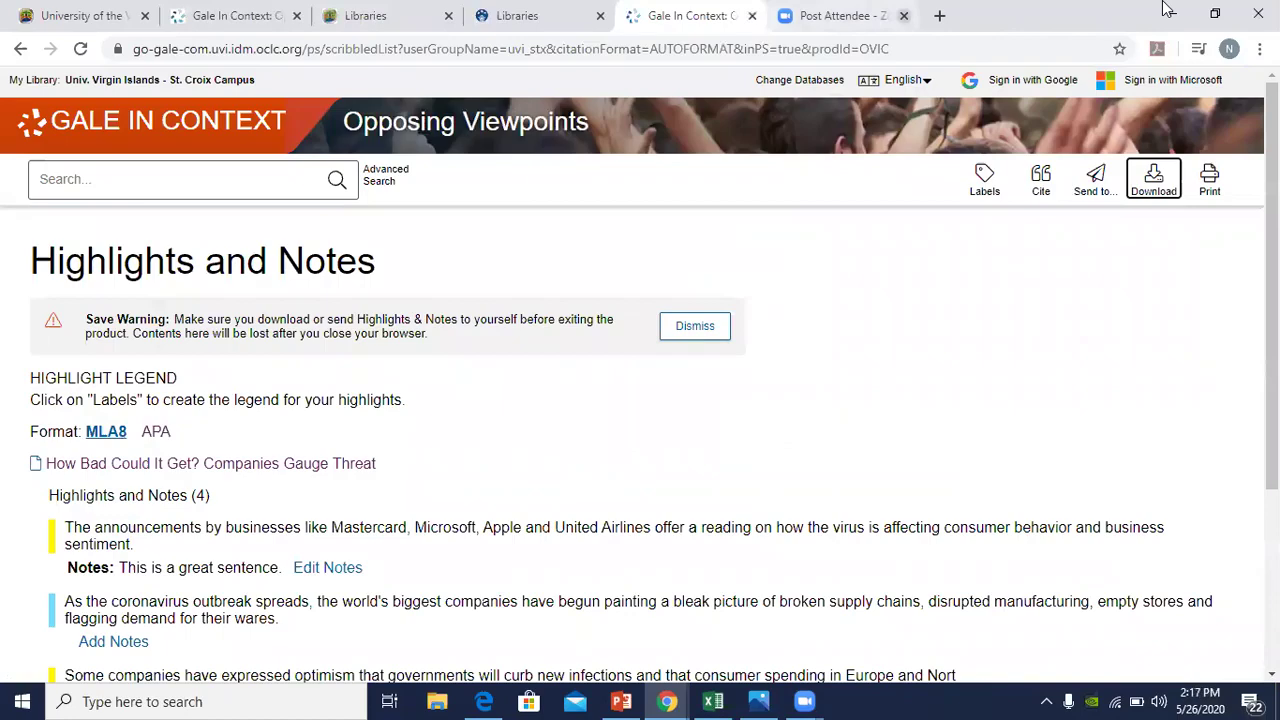
# Step: Return to the Infectious Diseases topic results and open the academic journal article "An All-Hazards Approach to Pandemic COVID-19"
pyautogui.click(20, 50)
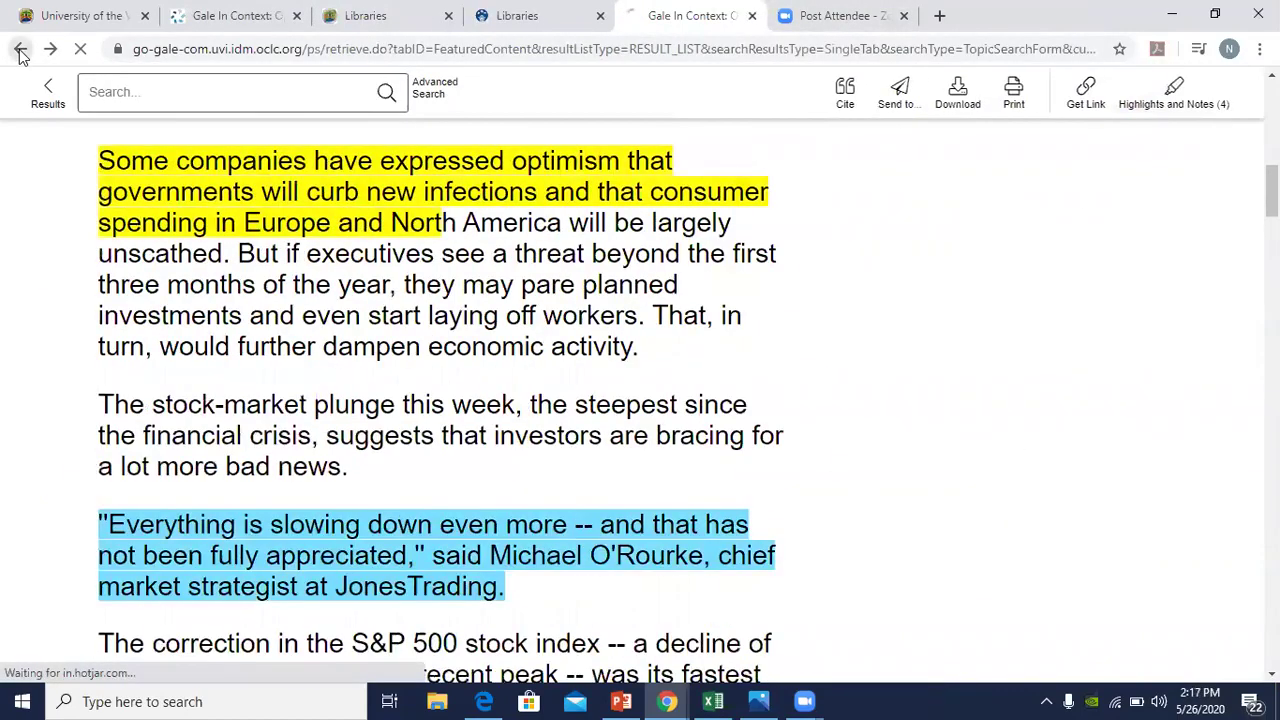
pyautogui.click(20, 50)
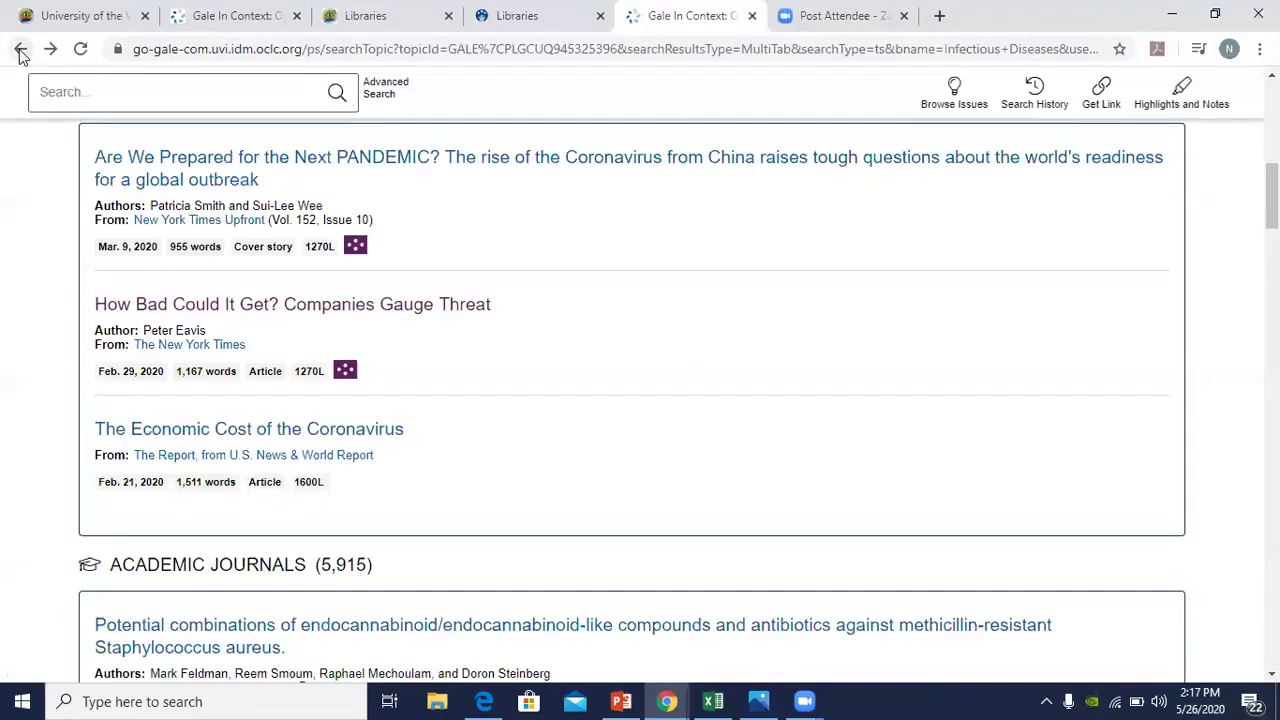
pyautogui.click(20, 50)
pyautogui.click(50, 50)
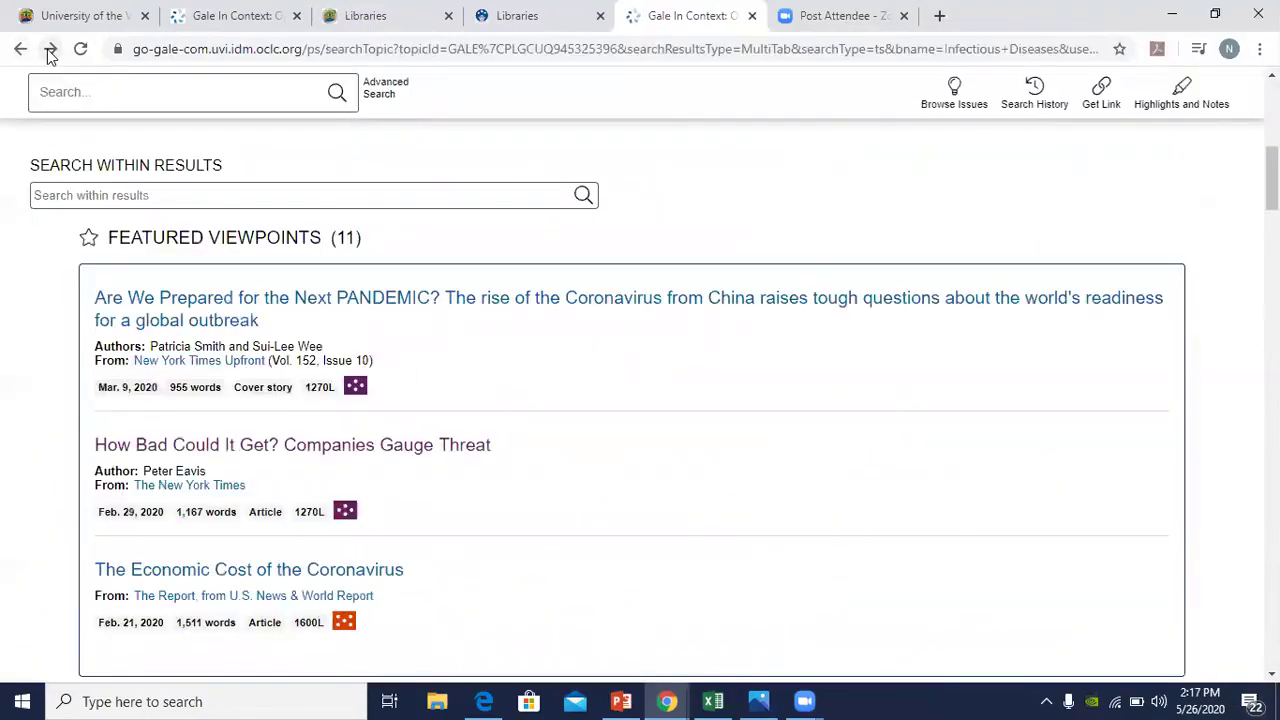
pyautogui.scroll(-4, 631, 446)
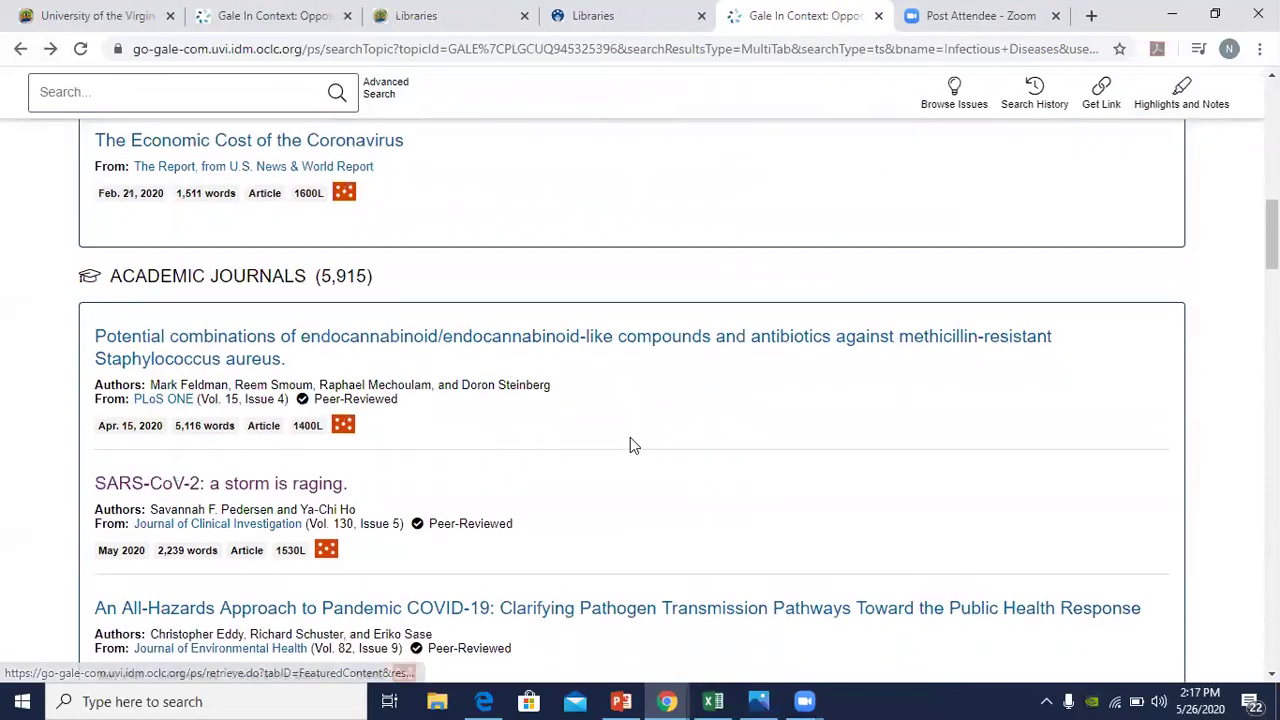
pyautogui.click(331, 610)
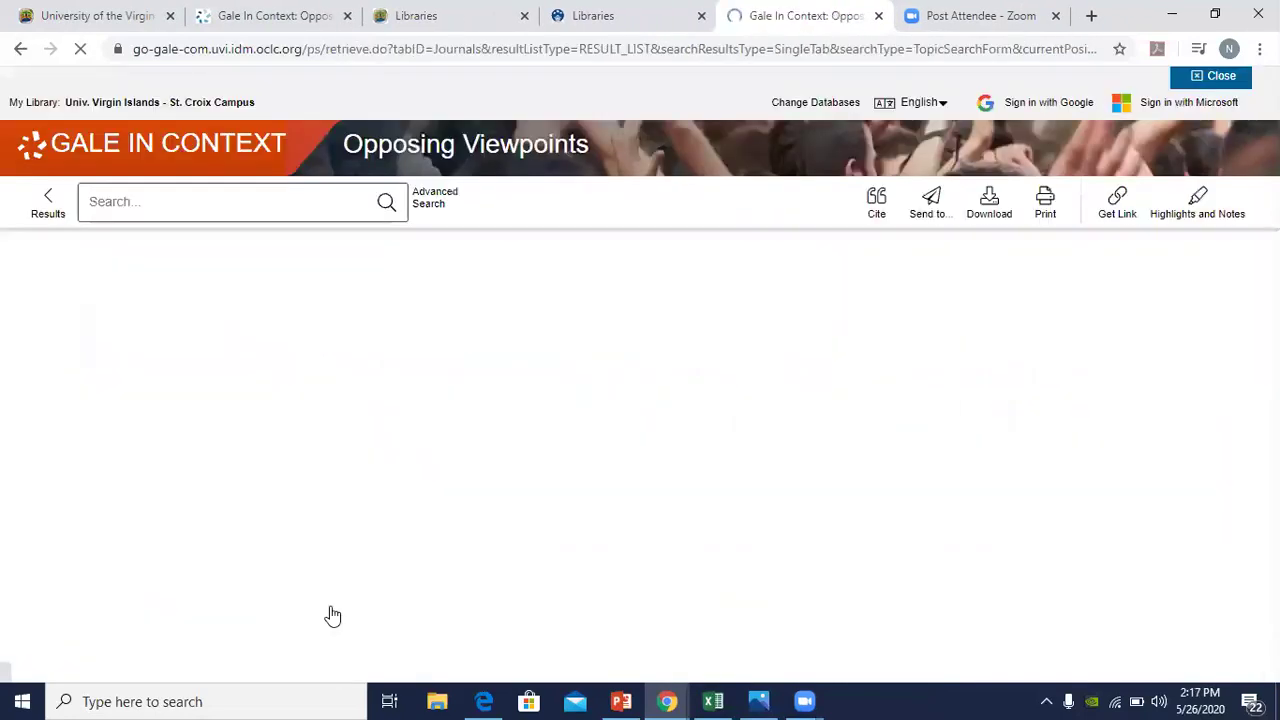
pyautogui.scroll(-5, 333, 615)
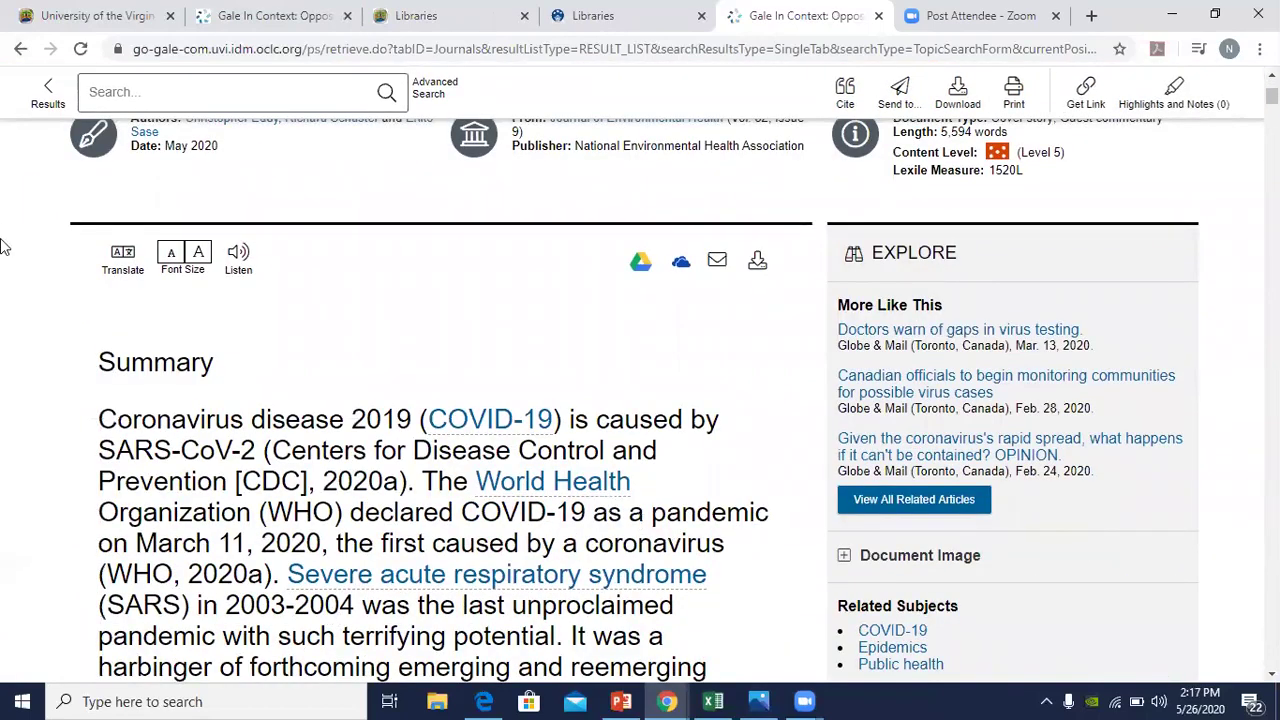
# Step: Preview the article's translation into French and cancel it without completing the translation
pyautogui.click(118, 268)
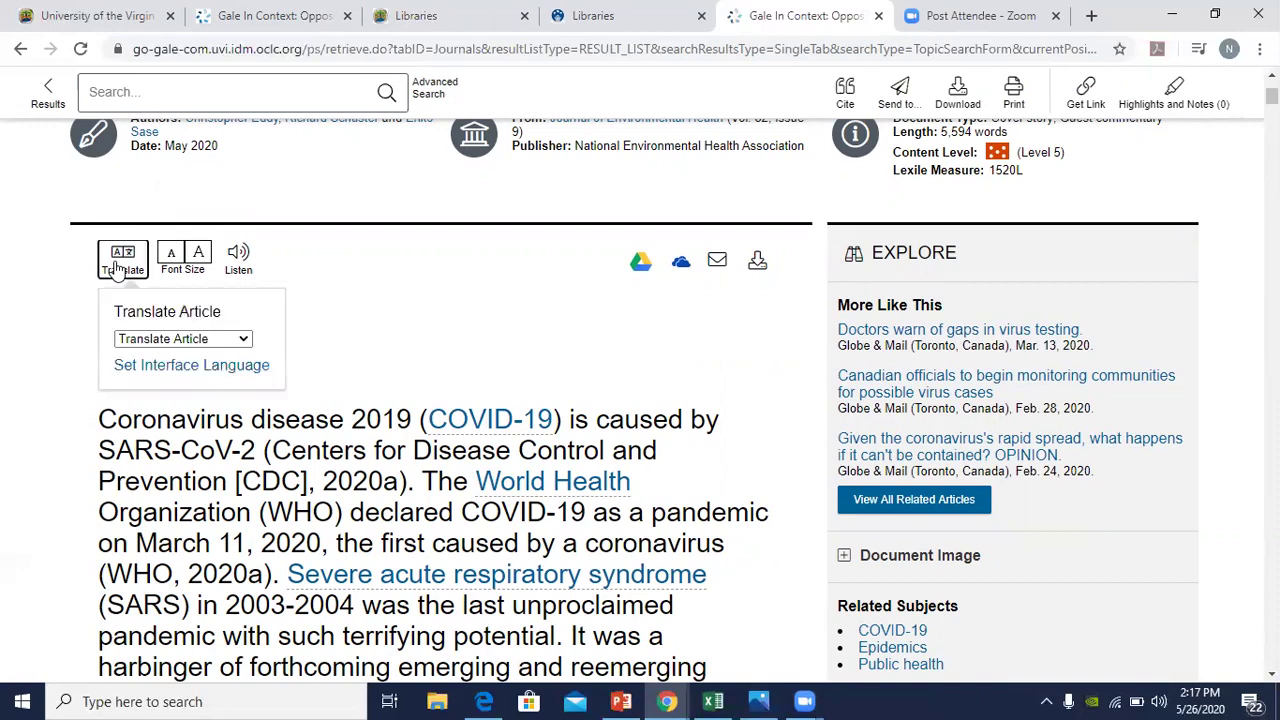
pyautogui.click(243, 339)
pyautogui.scroll(-3, 210, 540)
pyautogui.scroll(3, 210, 540)
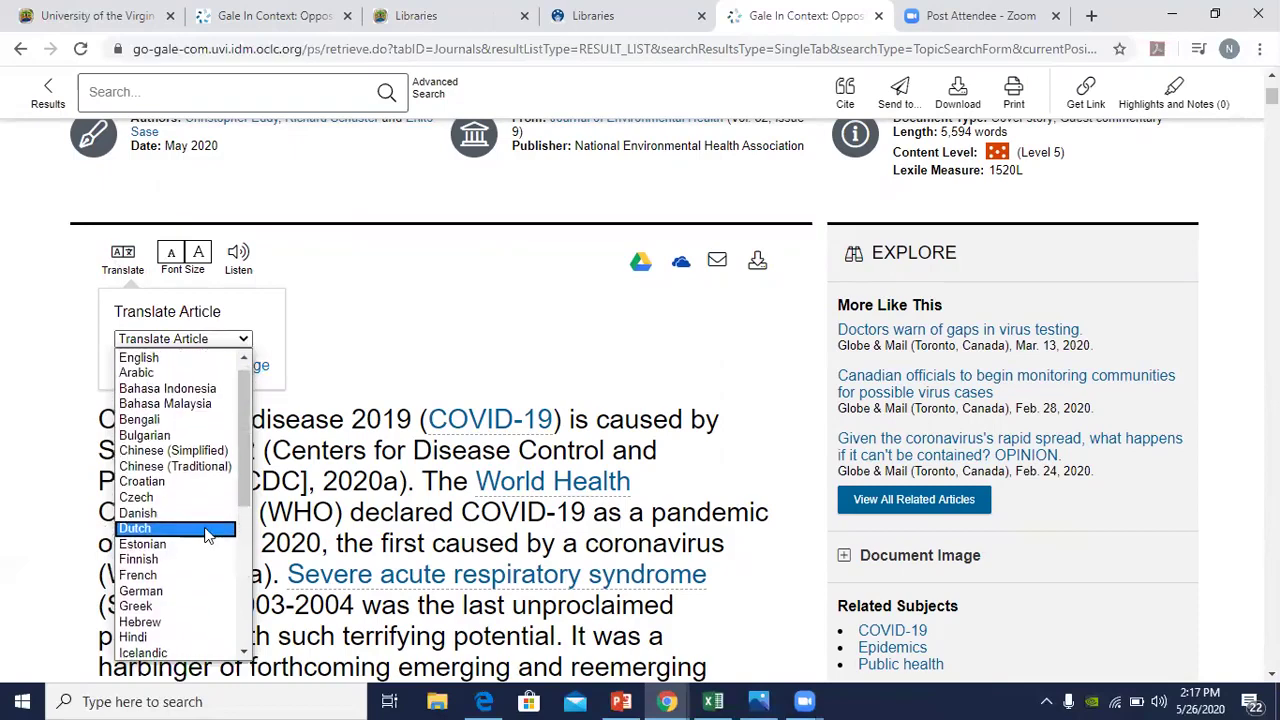
pyautogui.click(183, 577)
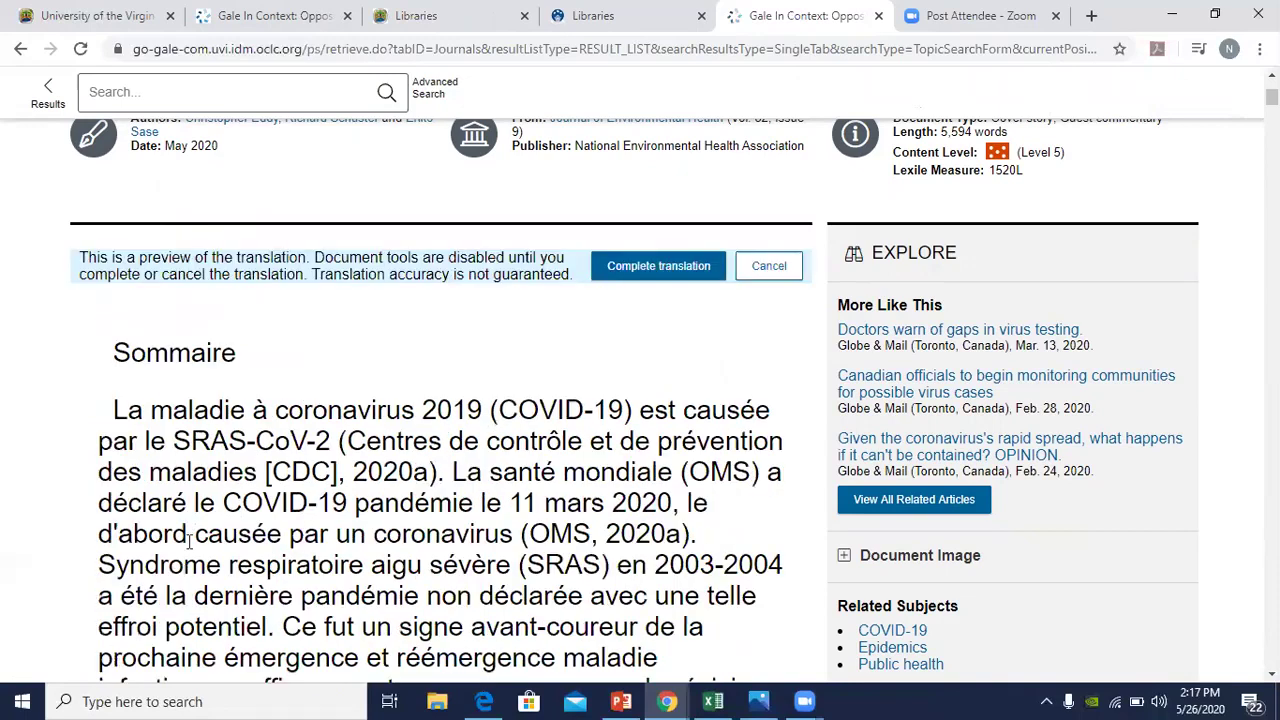
pyautogui.click(765, 267)
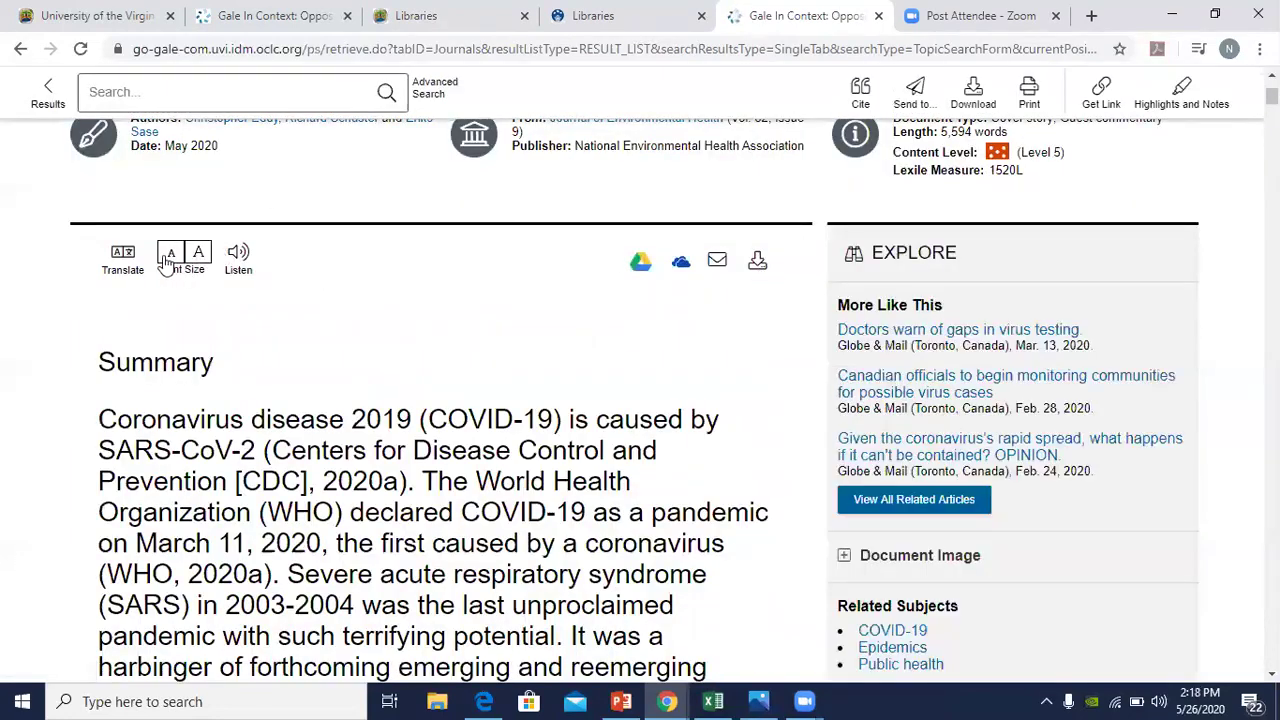
# Step: Decrease the article's font size by one step and enlarge it by two steps
pyautogui.click(169, 257)
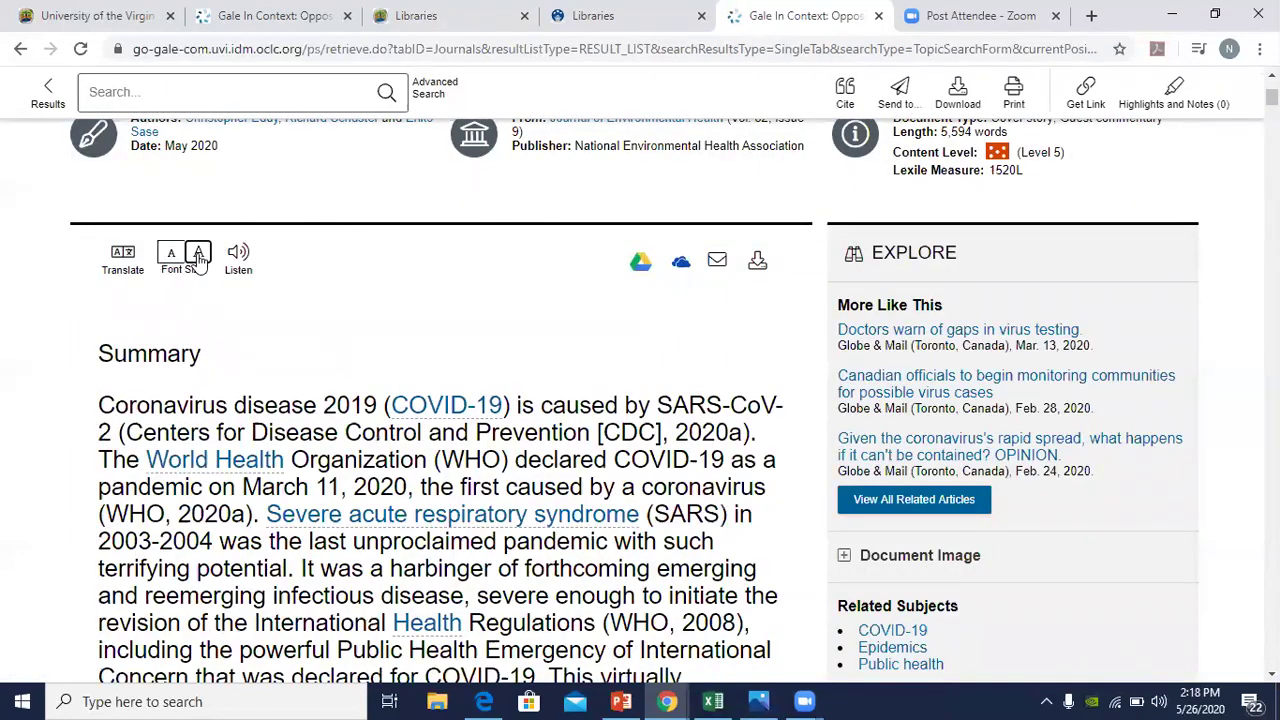
pyautogui.click(198, 257)
pyautogui.click(198, 257)
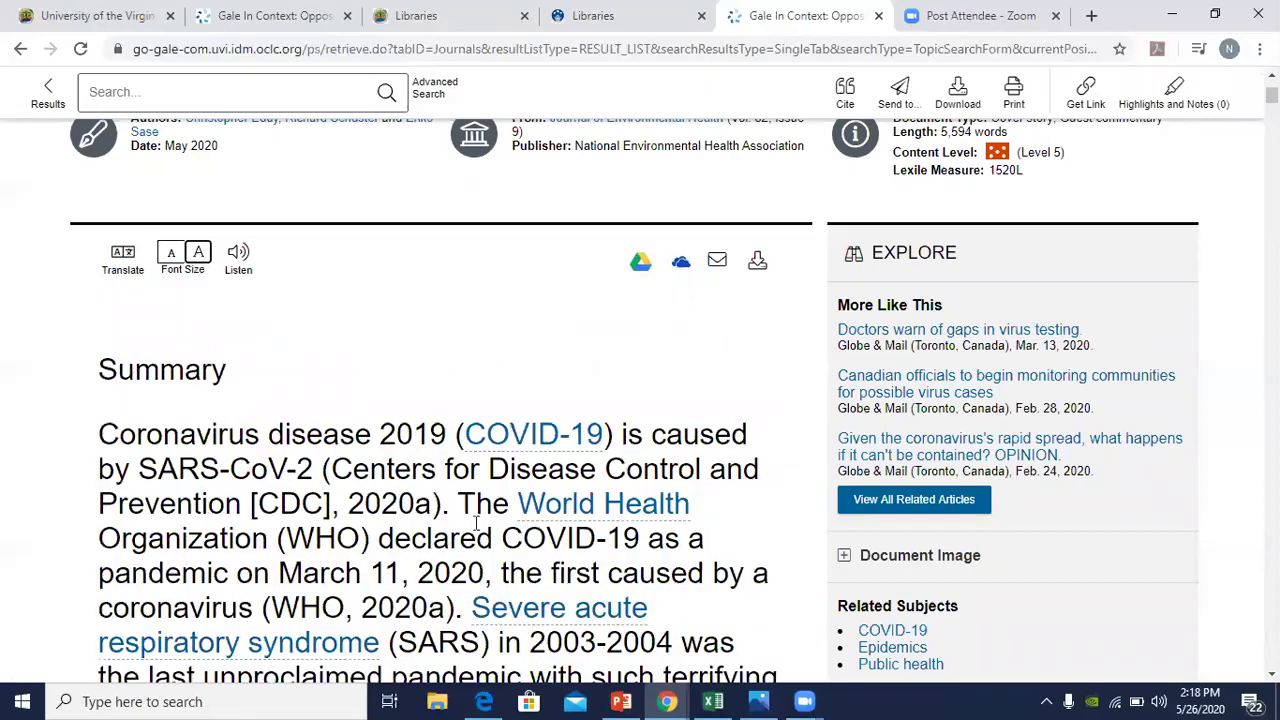
# Step: Examine the article's citation in MLA 8th, APA 6th and Chicago 17th Edition formats, and close the citation tools
pyautogui.scroll(2, 630, 367)
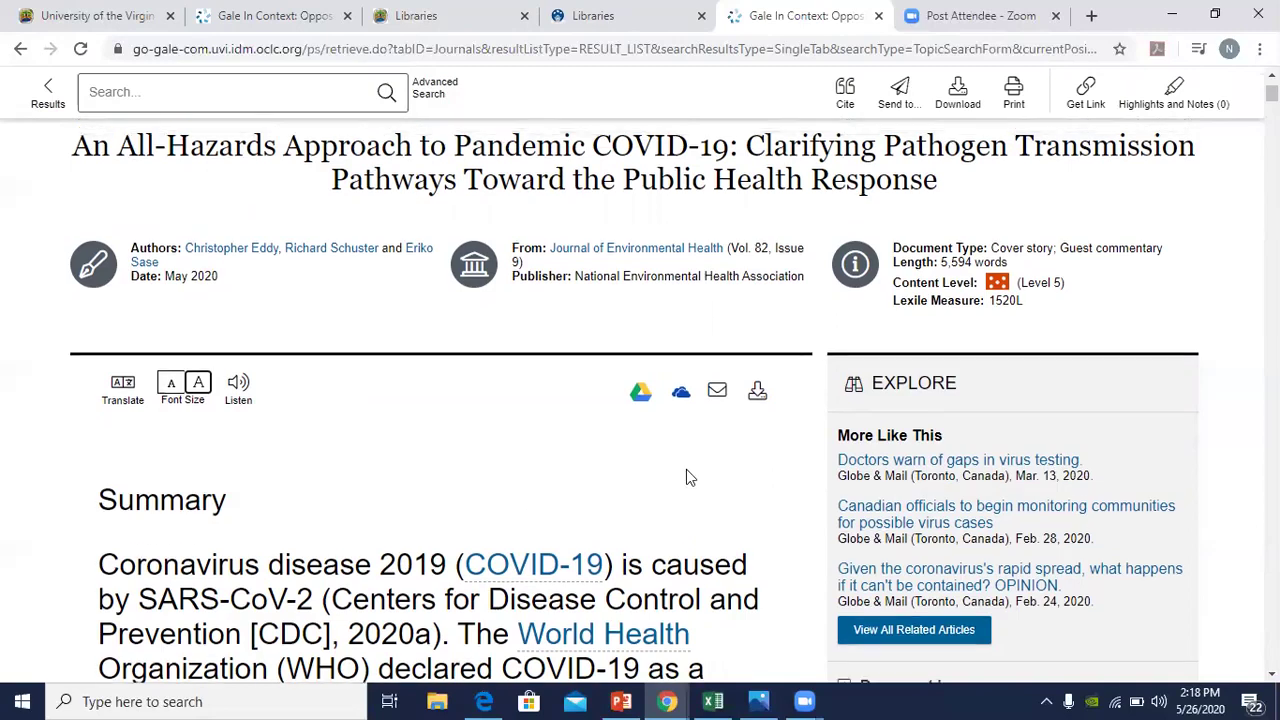
pyautogui.scroll(2, 686, 470)
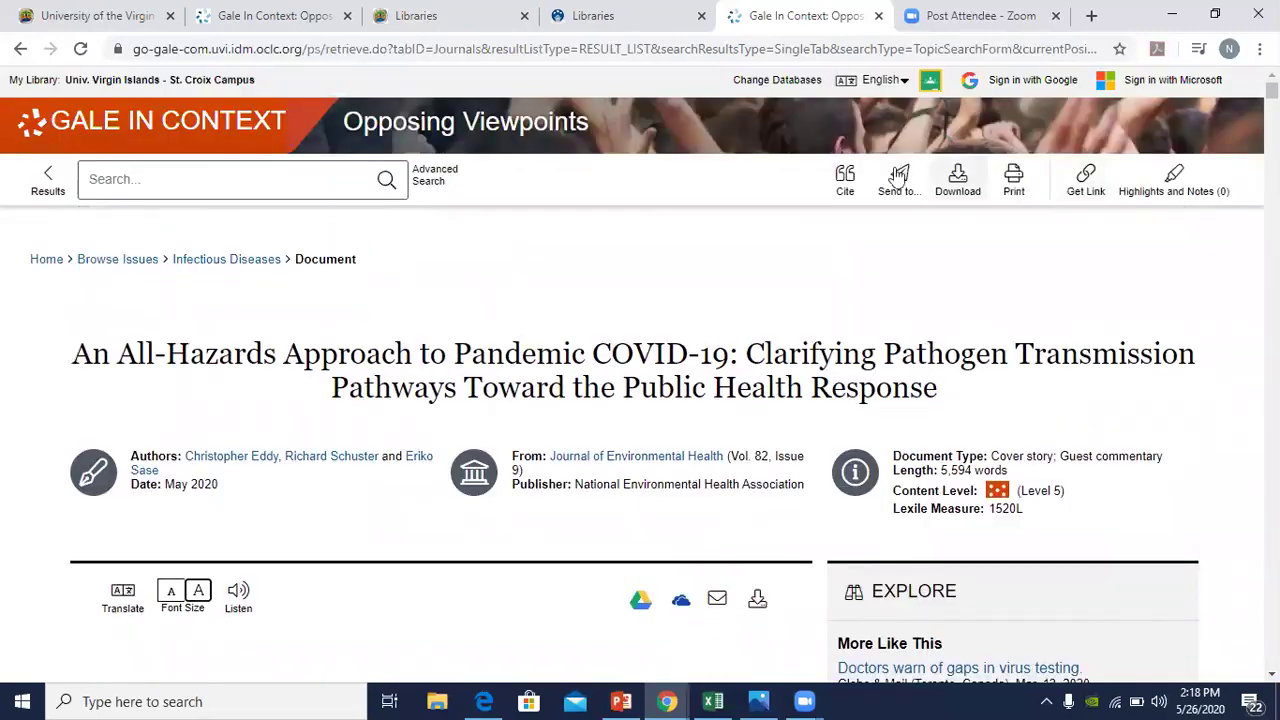
pyautogui.click(845, 180)
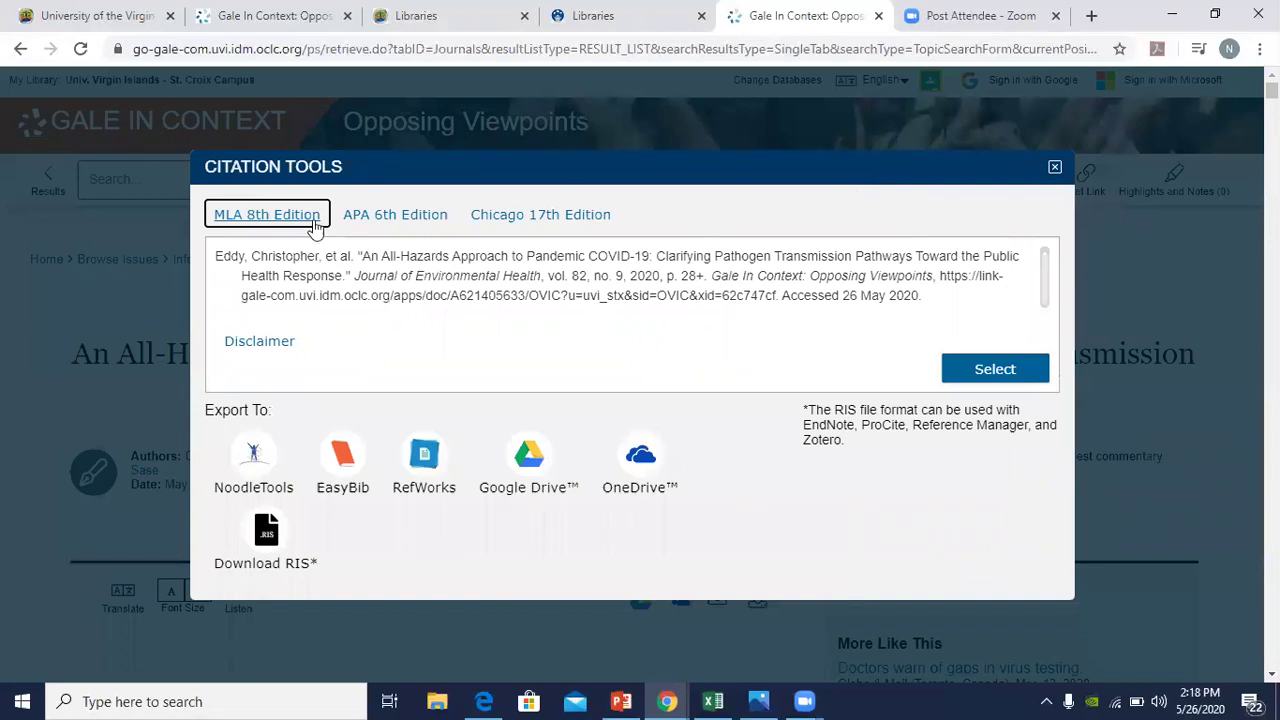
pyautogui.click(427, 220)
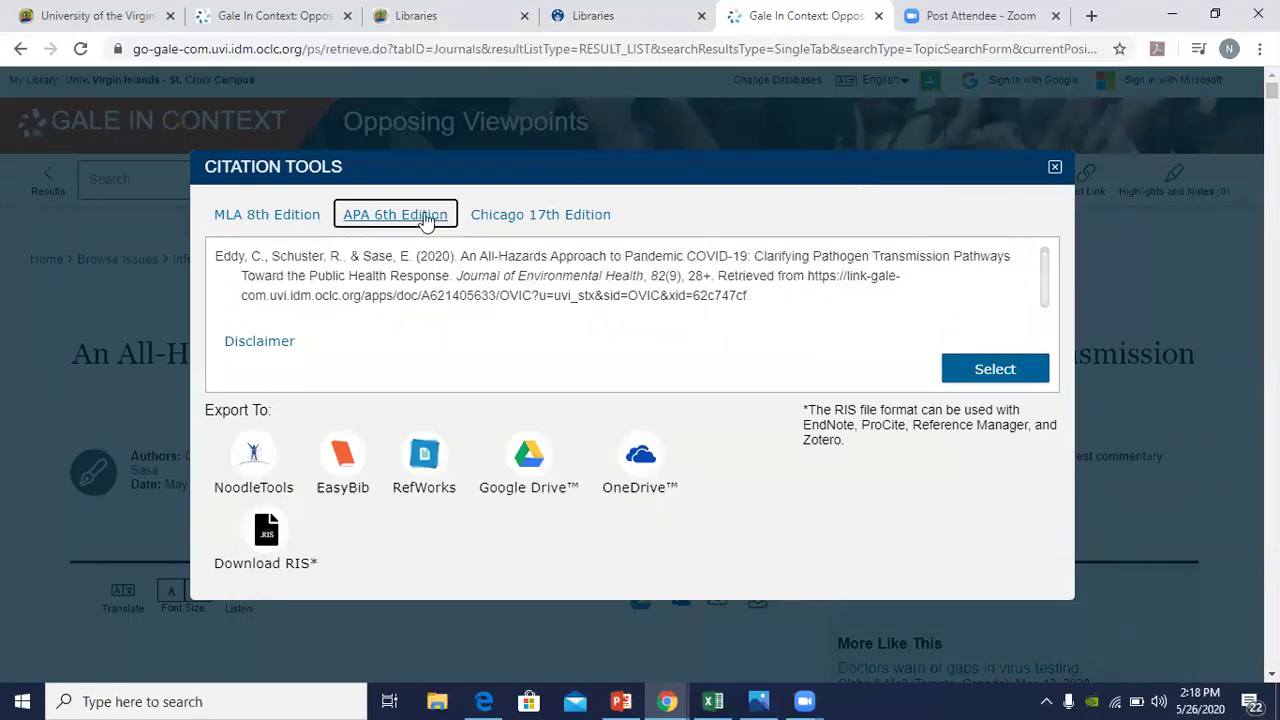
pyautogui.click(313, 219)
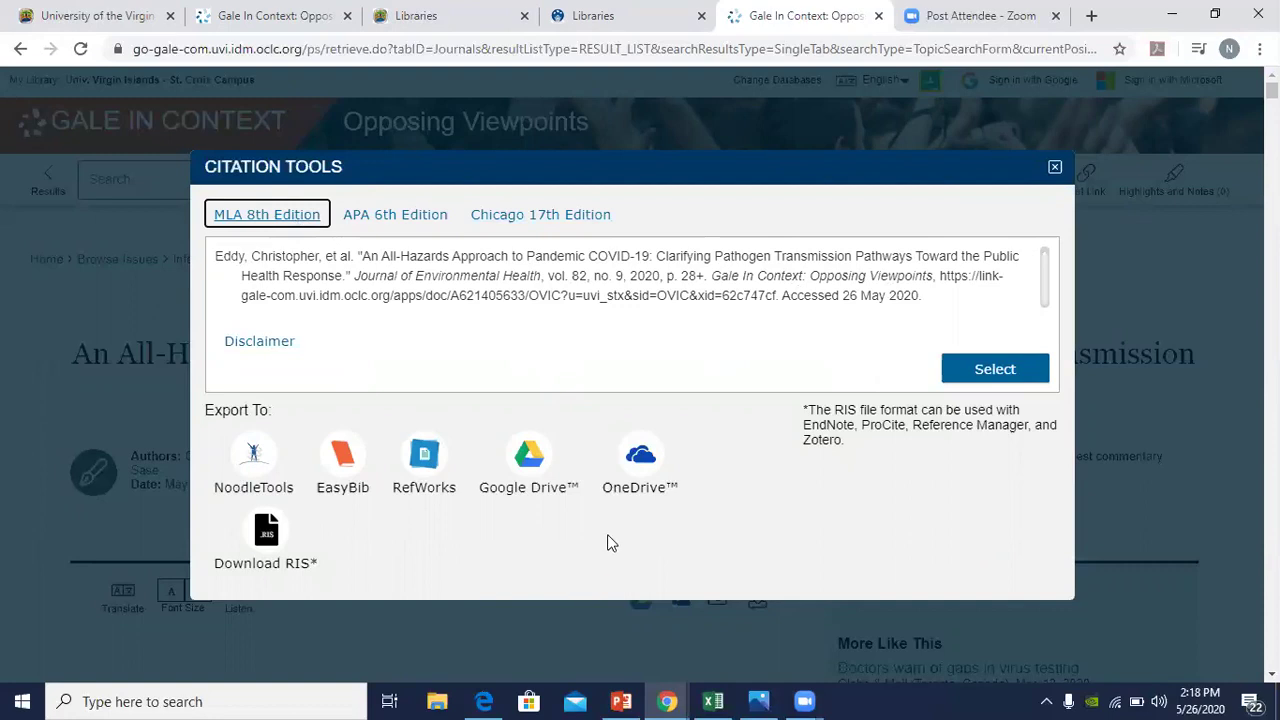
pyautogui.click(988, 228)
pyautogui.moveTo(924, 298); pyautogui.dragTo(275, 232)
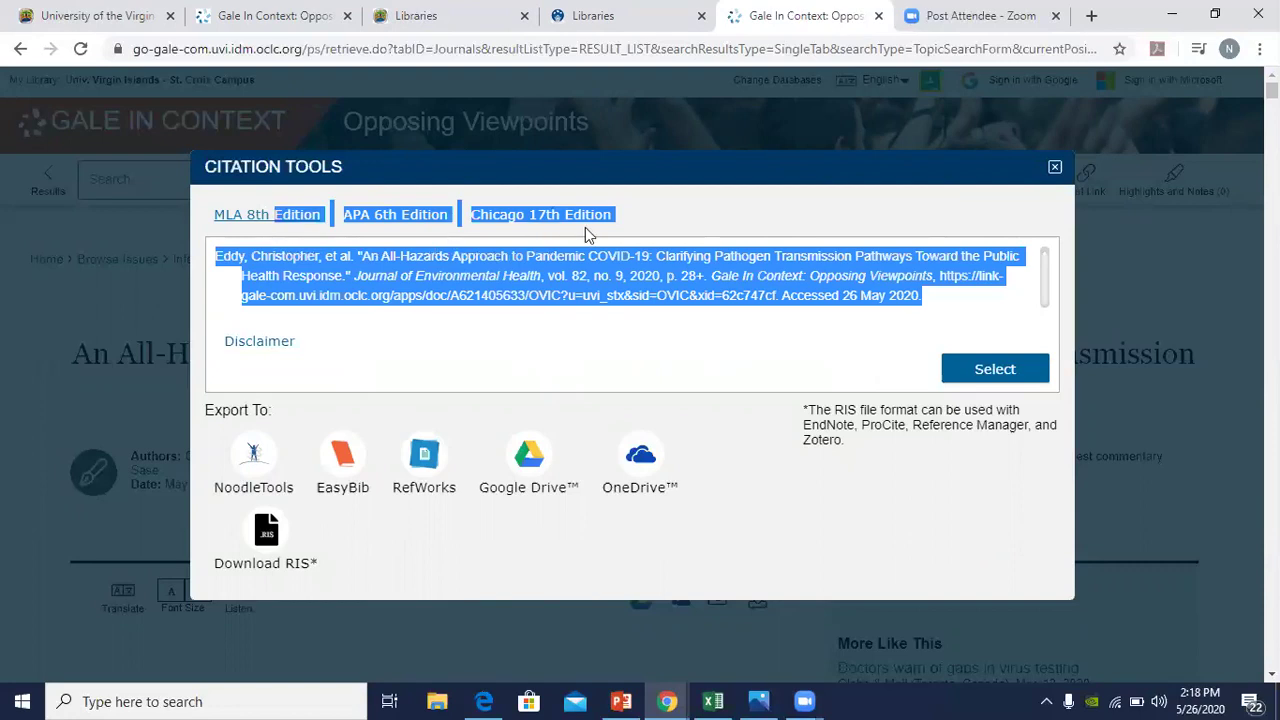
pyautogui.click(617, 229)
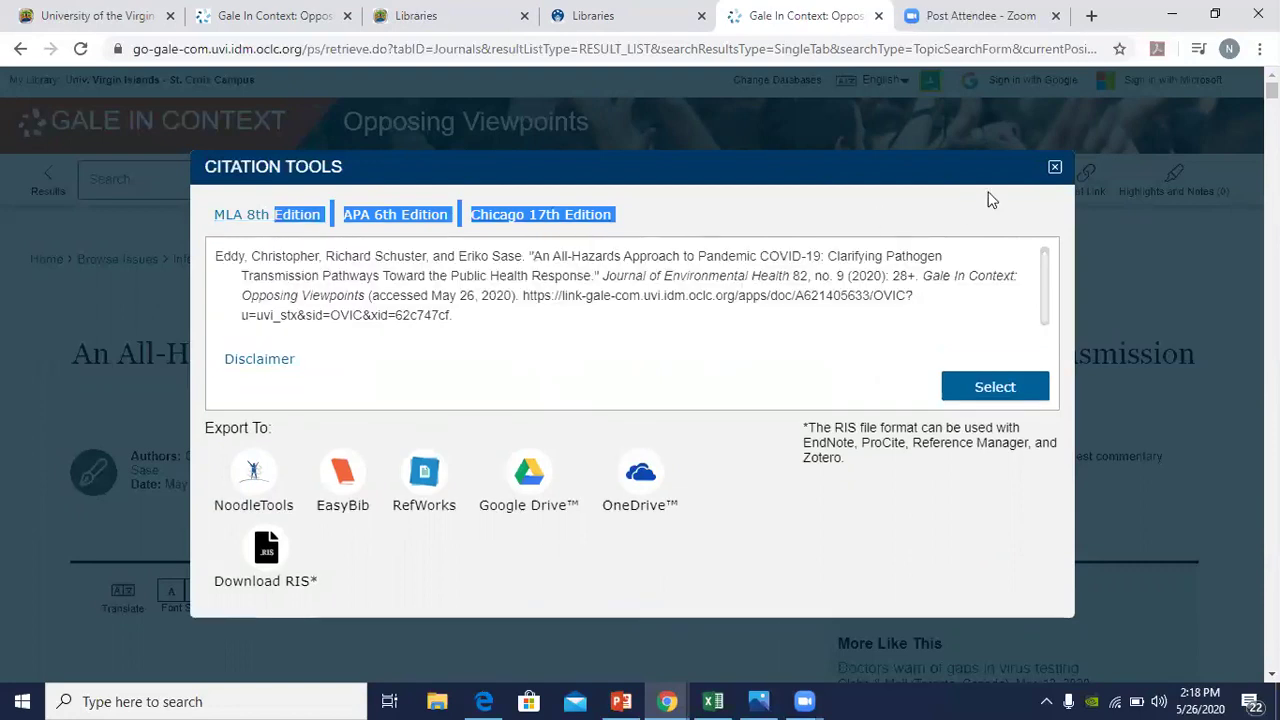
pyautogui.click(1054, 167)
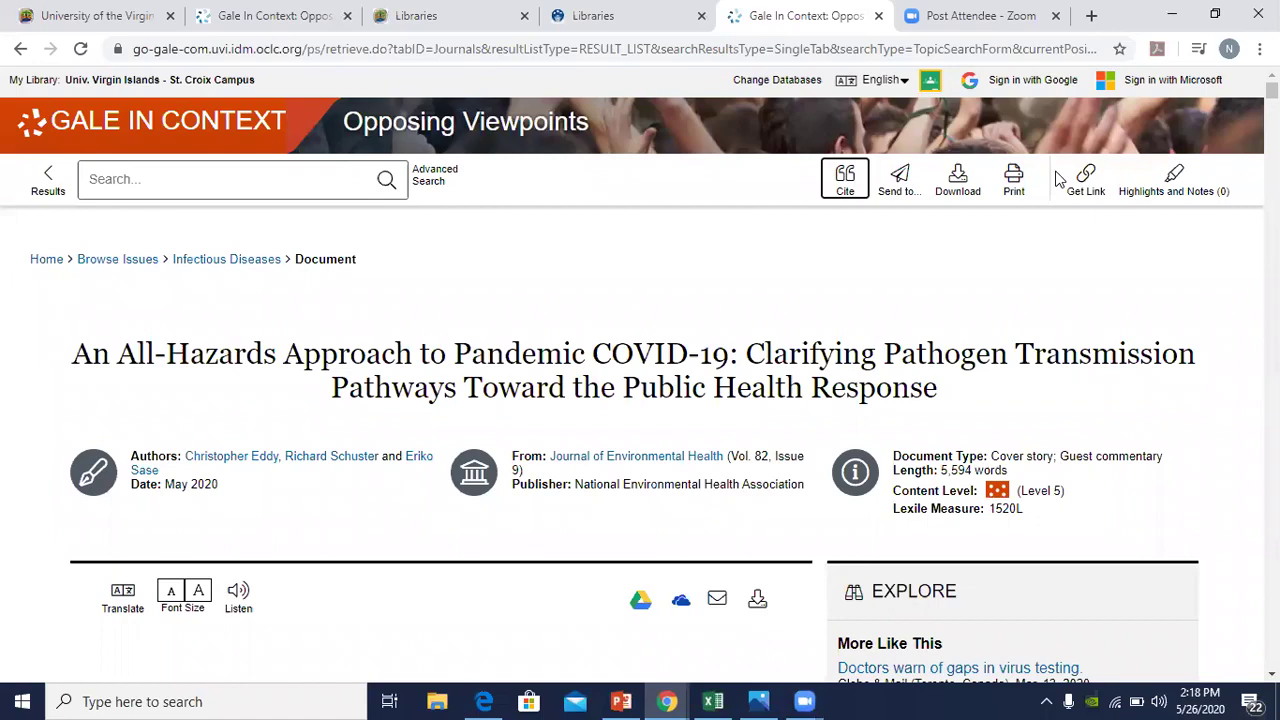
# Step: Check the destinations available for sending the article, and look through its related subjects and Summary section
pyautogui.click(898, 177)
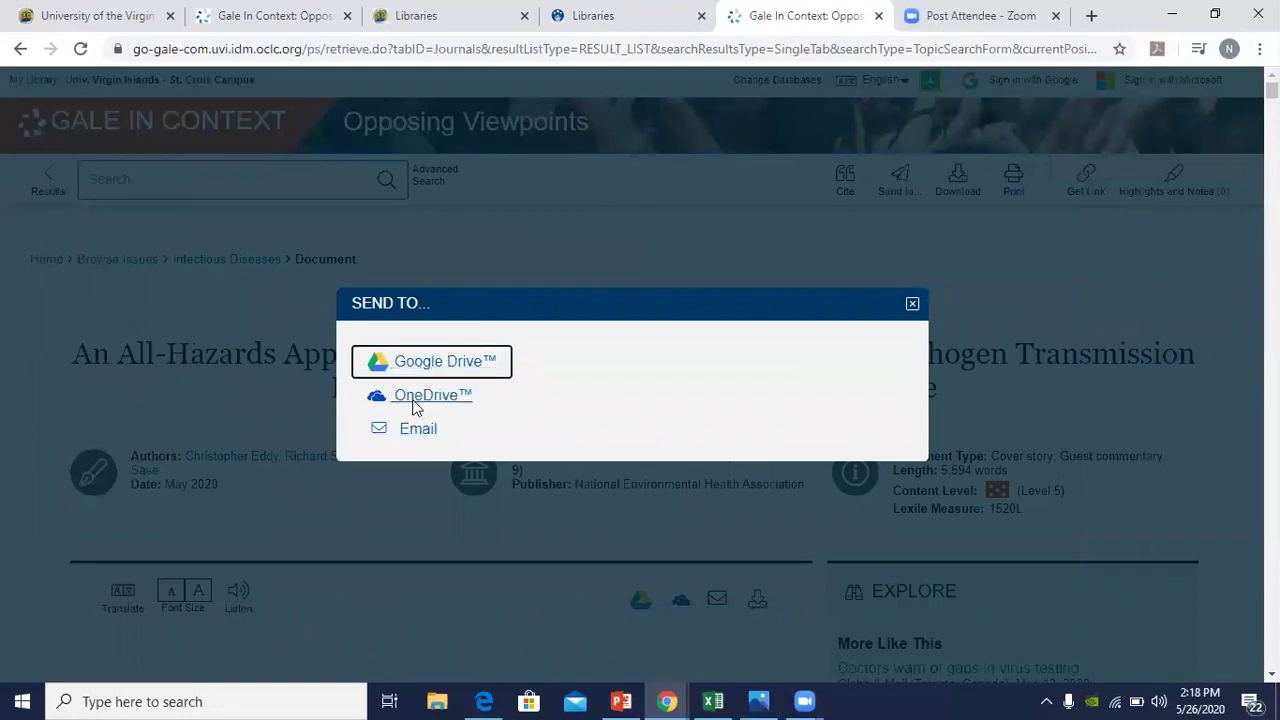
pyautogui.click(910, 304)
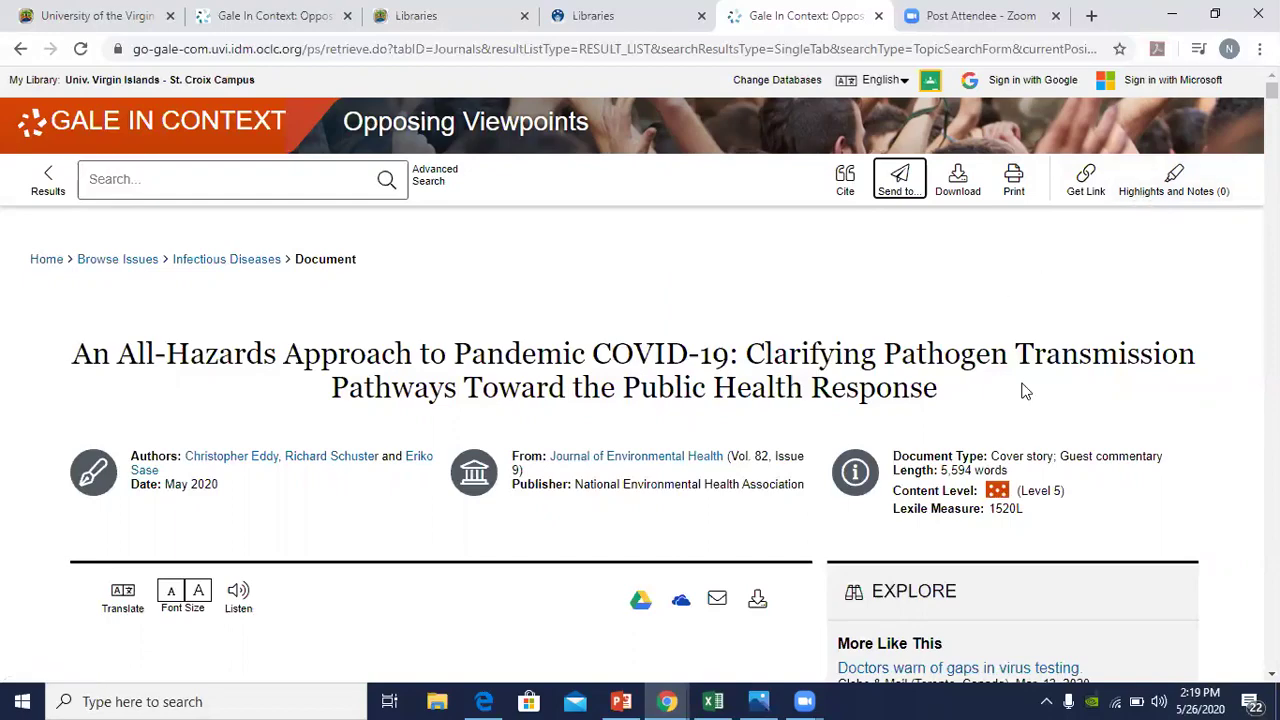
pyautogui.scroll(-4, 1025, 390)
pyautogui.scroll(-2, 1024, 378)
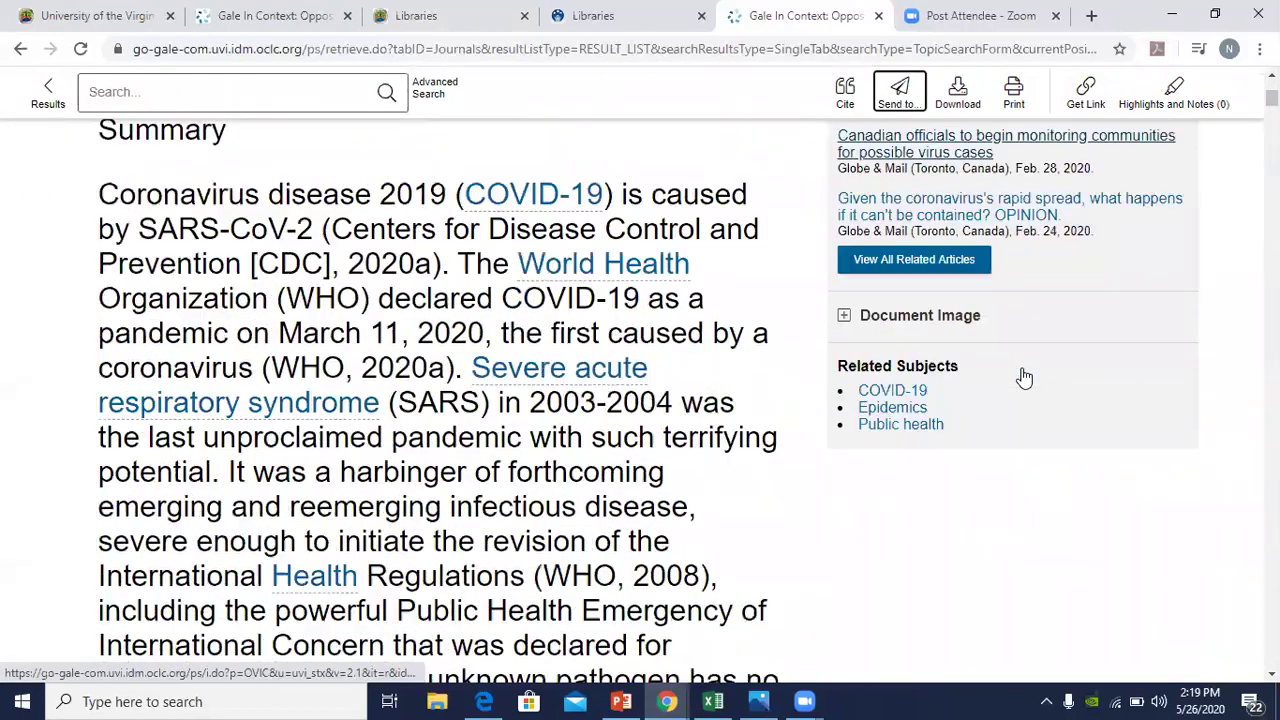
pyautogui.scroll(-2, 1024, 378)
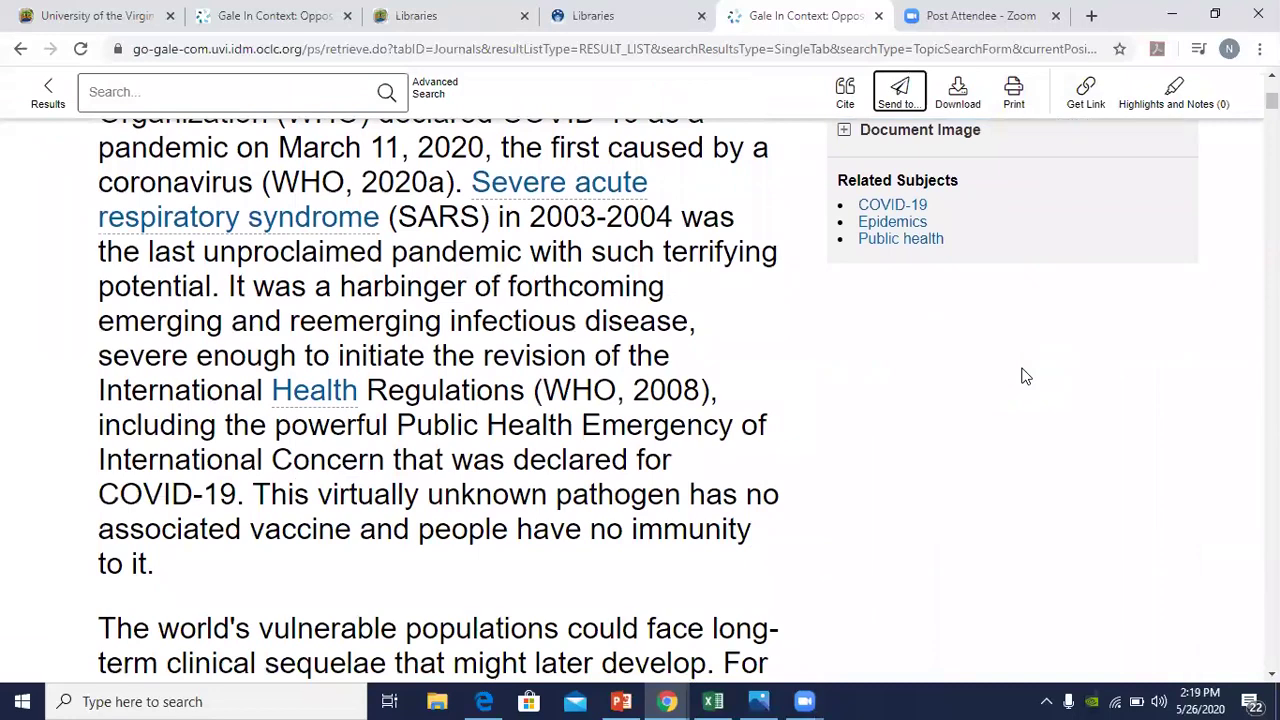
pyautogui.scroll(-2, 1025, 376)
pyautogui.scroll(1, 1025, 376)
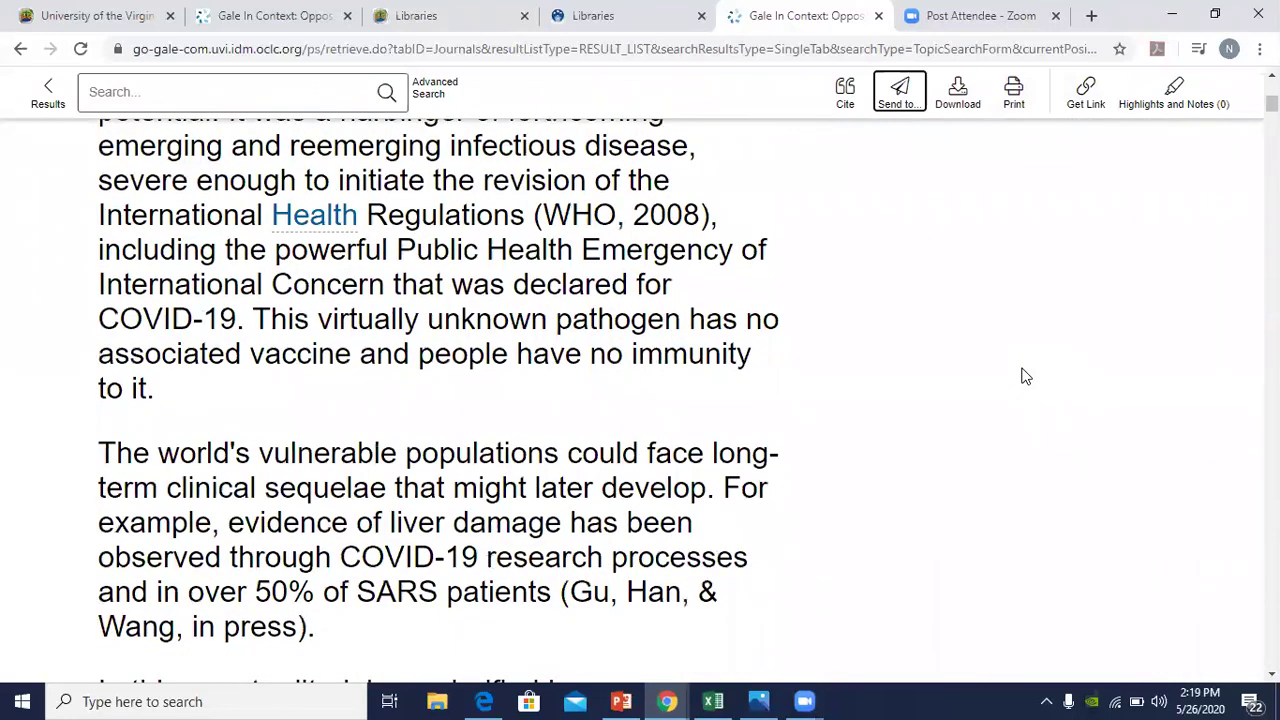
pyautogui.scroll(-1, 1025, 376)
# Step: Switch to the Photos app and display the UVI Libraries contact information image
pyautogui.click(762, 701)
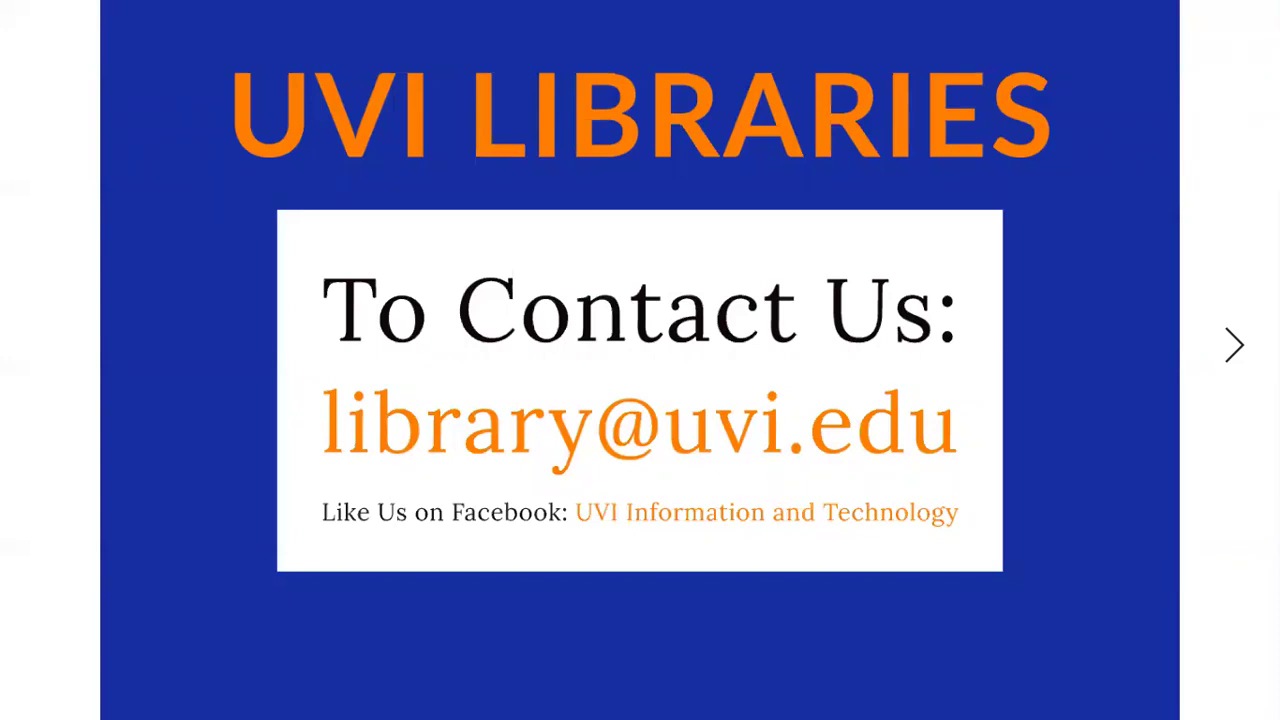
pyautogui.moveTo(558, 8)
pyautogui.moveTo(600, 8)
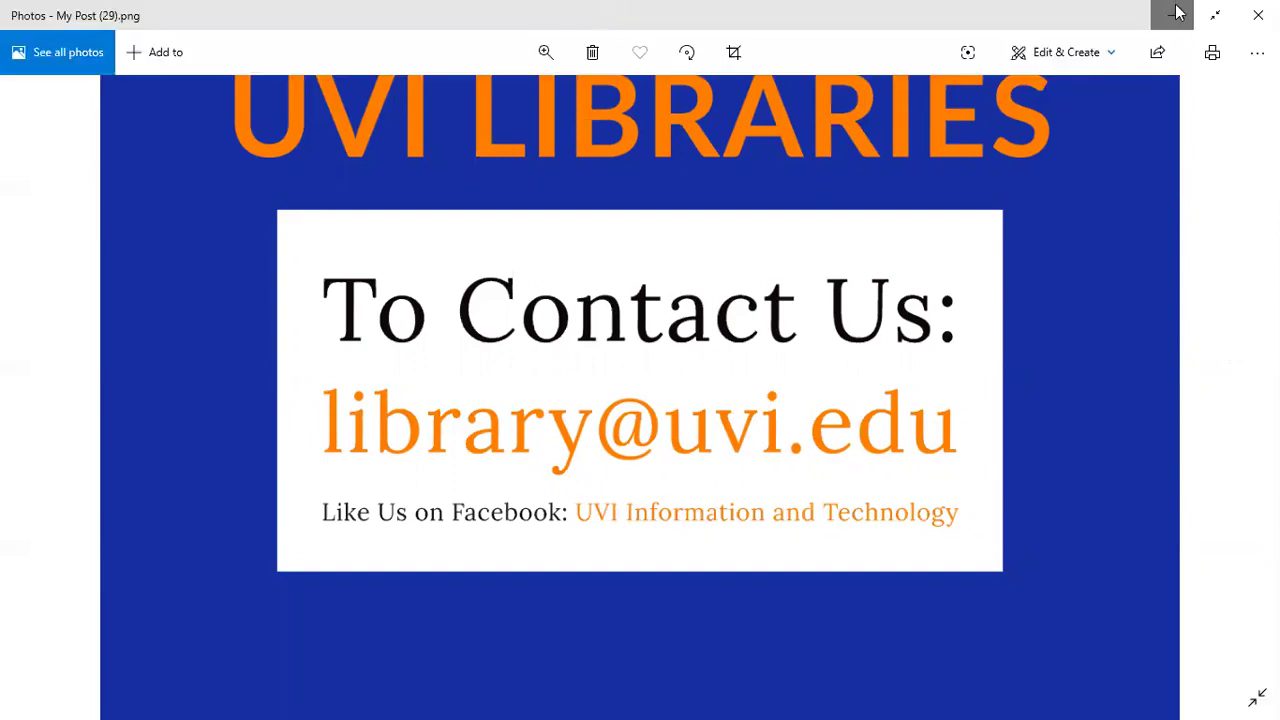